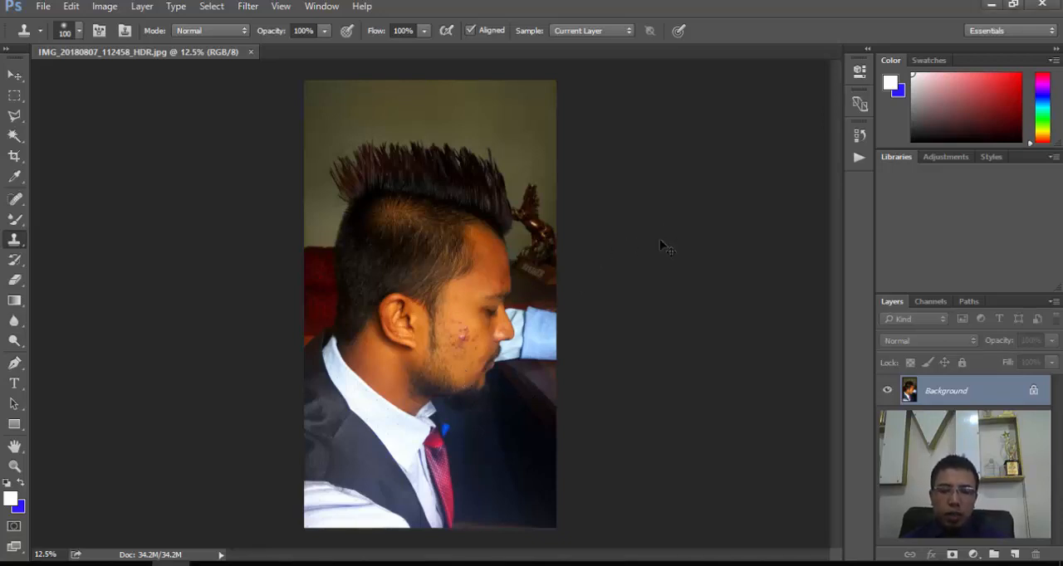
# - Inspect the skin blemishes on the cheek and forehead up close, and compare them with the wider portrait view
pyautogui.hotkey('ctrl', '+')
pyautogui.hotkey('ctrl', '+')
pyautogui.hotkey('ctrl', '+')
pyautogui.hotkey('ctrl', '+')
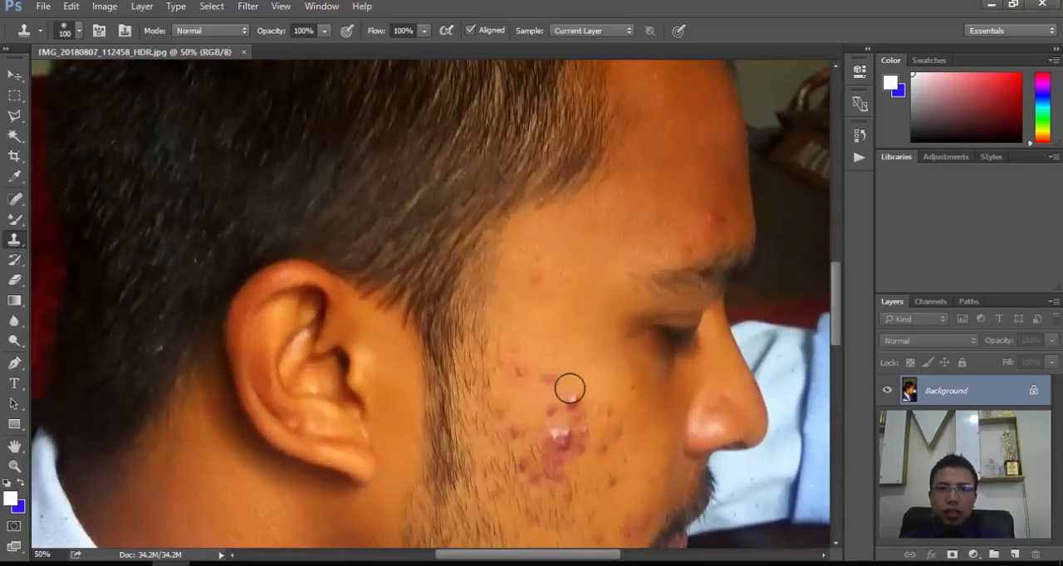
pyautogui.moveTo(562, 318); pyautogui.dragTo(536, 158)
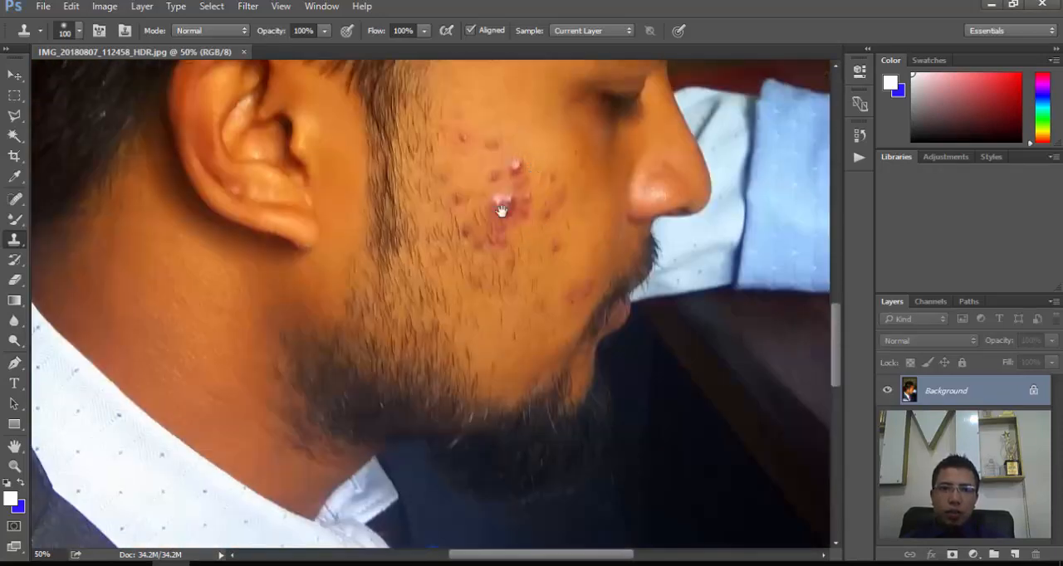
pyautogui.moveTo(636, 204); pyautogui.dragTo(553, 460)
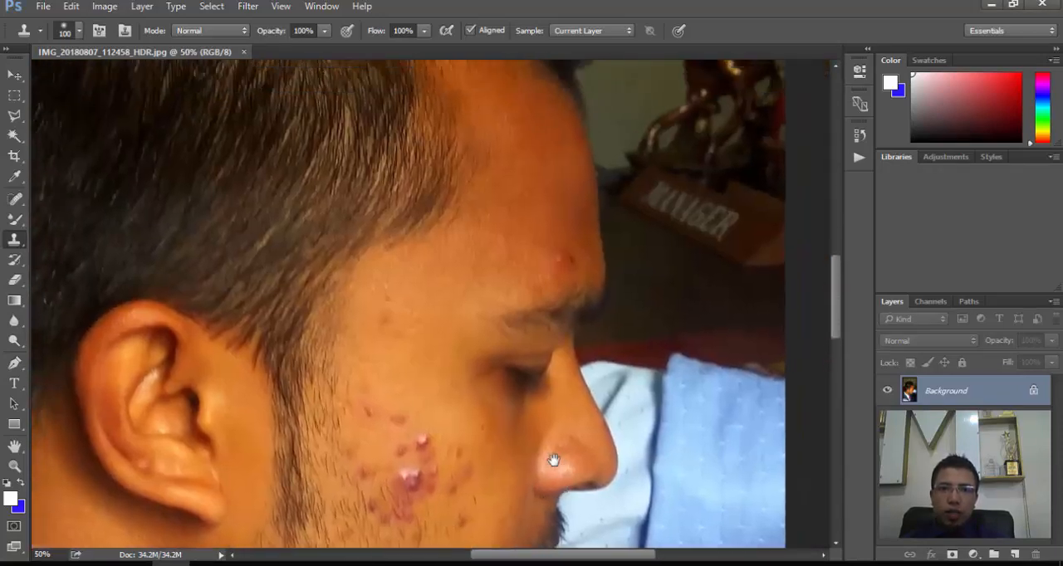
pyautogui.moveTo(531, 203); pyautogui.dragTo(544, 344)
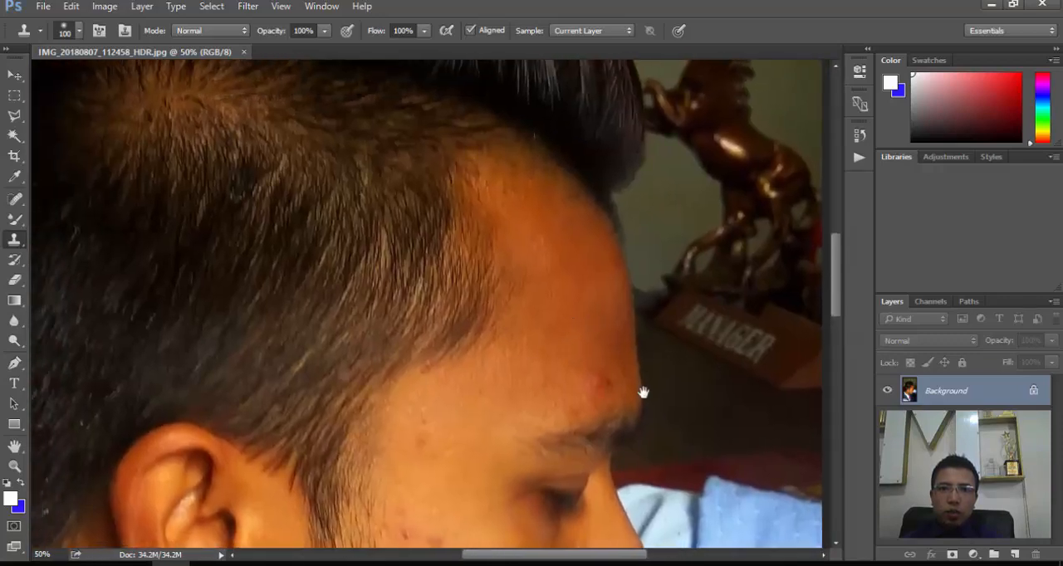
pyautogui.moveTo(510, 441)
pyautogui.mouseDown()
pyautogui.moveTo(522, 216)
pyautogui.moveTo(534, 191)
pyautogui.mouseUp()
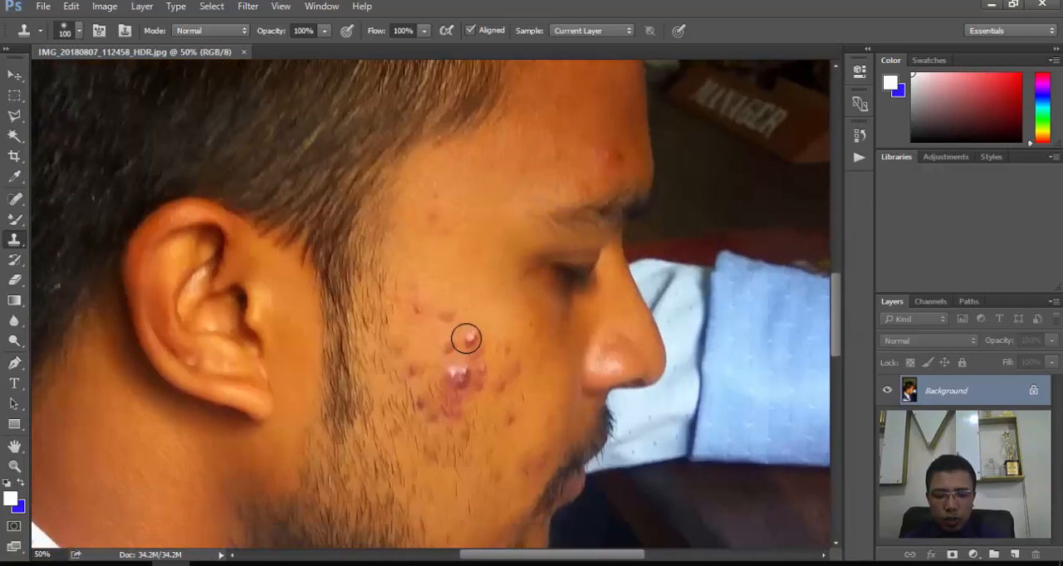
pyautogui.scroll(-3, 466, 338)
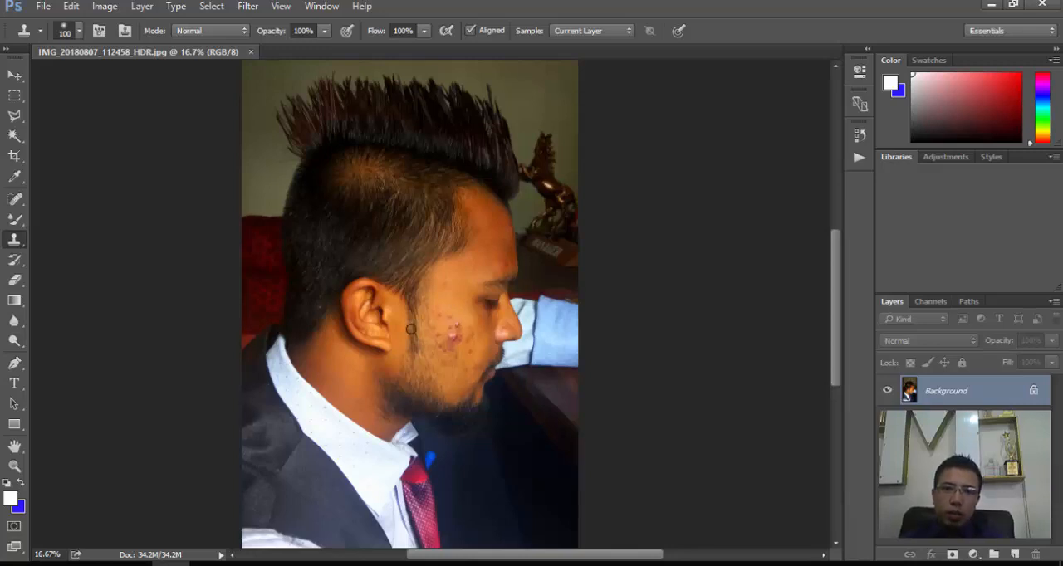
pyautogui.scroll(1, 617, 281)
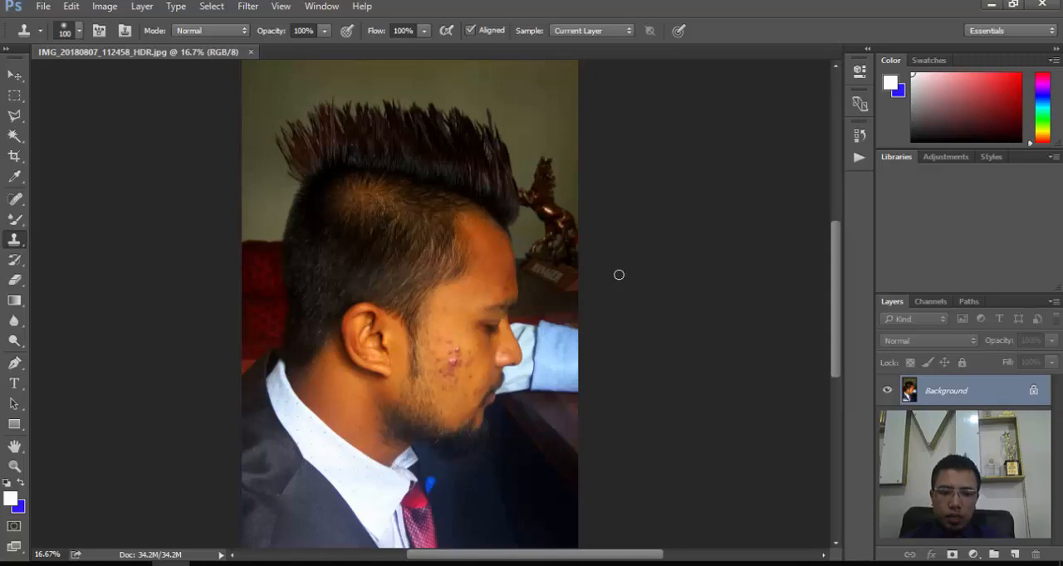
pyautogui.hotkey('ctrl', '+')
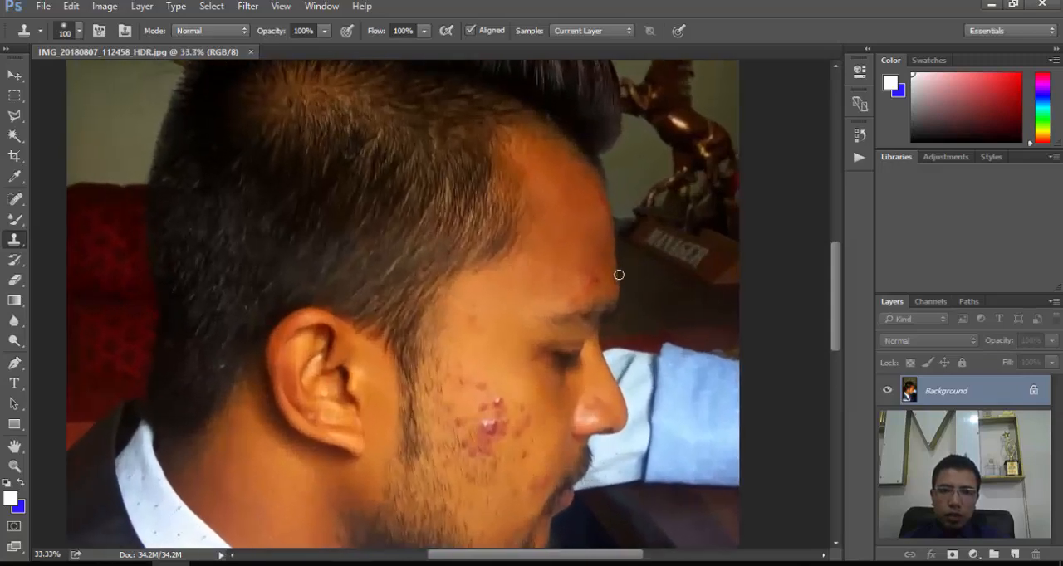
pyautogui.hotkey('ctrl', '-')
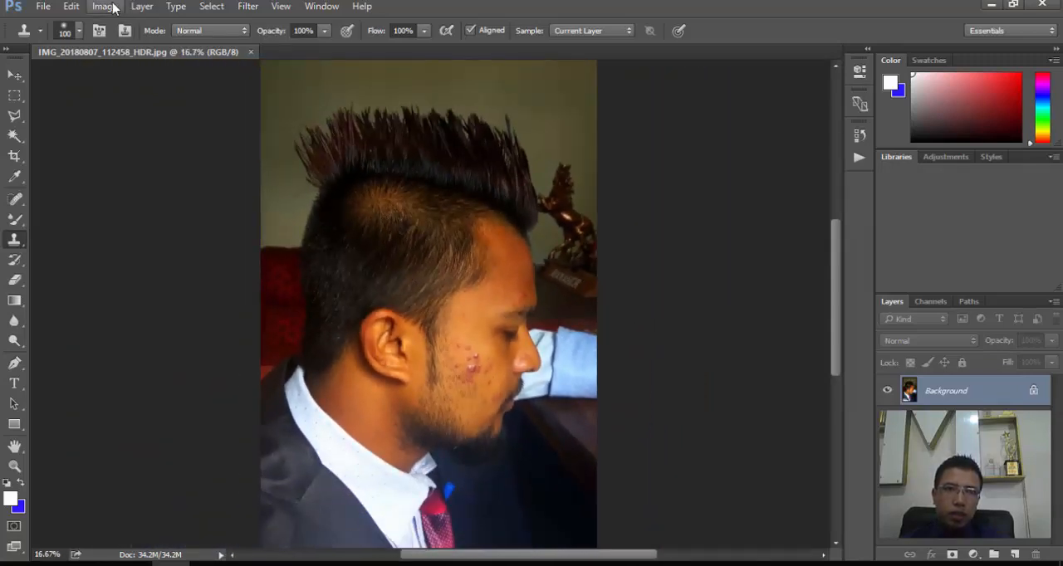
# - Apply a Levels adjustment to the photo with the midtone input at 1.06 and the white input at 198
pyautogui.click(112, 9)
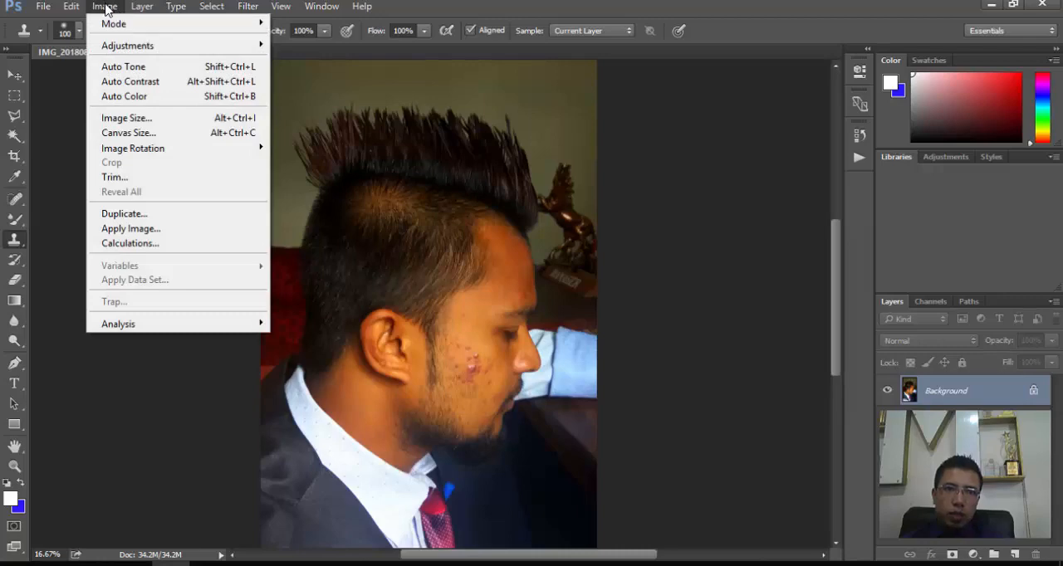
pyautogui.moveTo(124, 48)
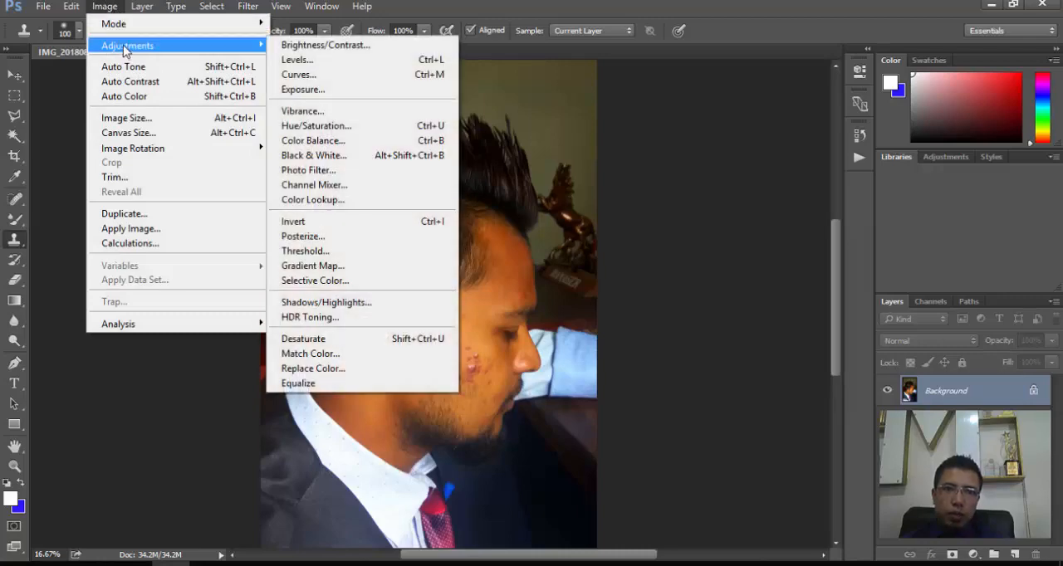
pyautogui.click(324, 64)
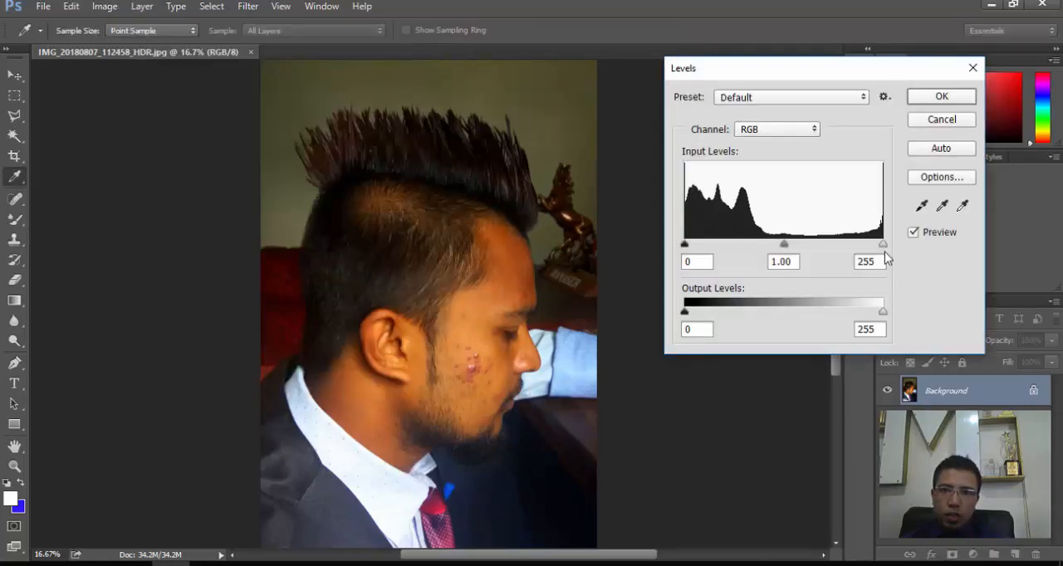
pyautogui.moveTo(883, 248); pyautogui.dragTo(822, 261)
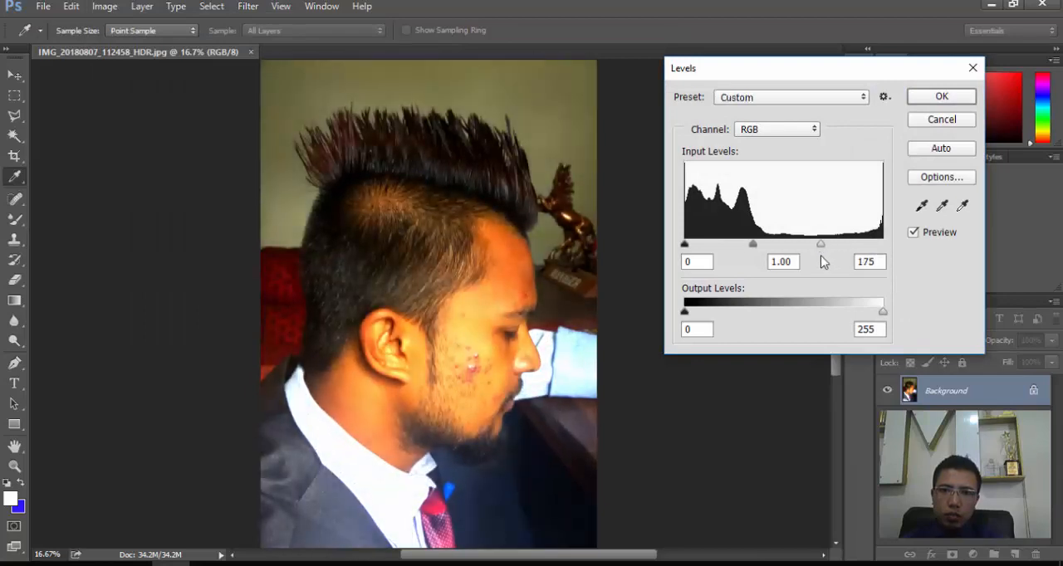
pyautogui.moveTo(754, 244); pyautogui.dragTo(731, 246)
pyautogui.moveTo(834, 243); pyautogui.dragTo(839, 243)
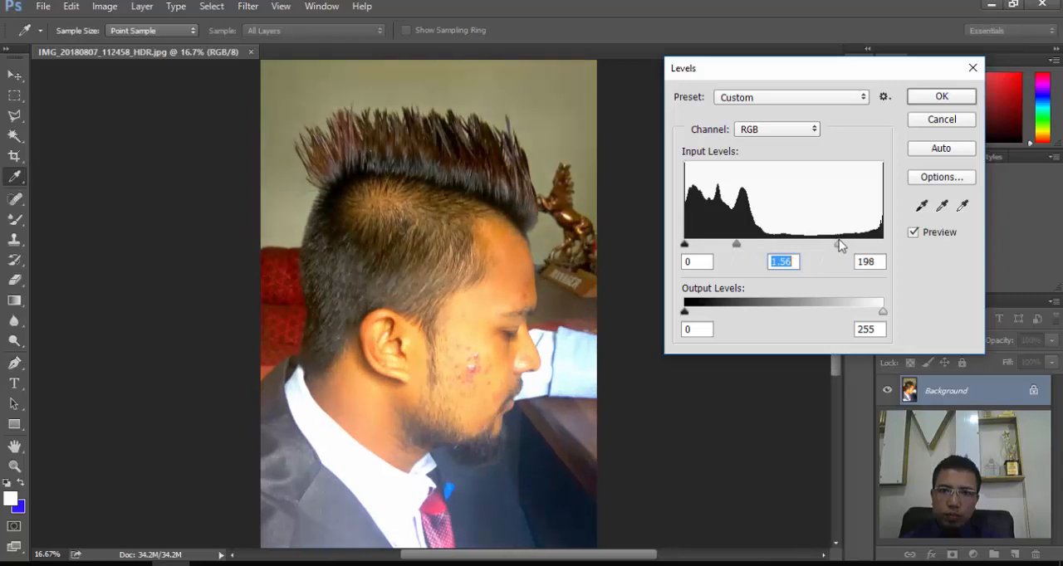
pyautogui.moveTo(737, 245); pyautogui.dragTo(759, 244)
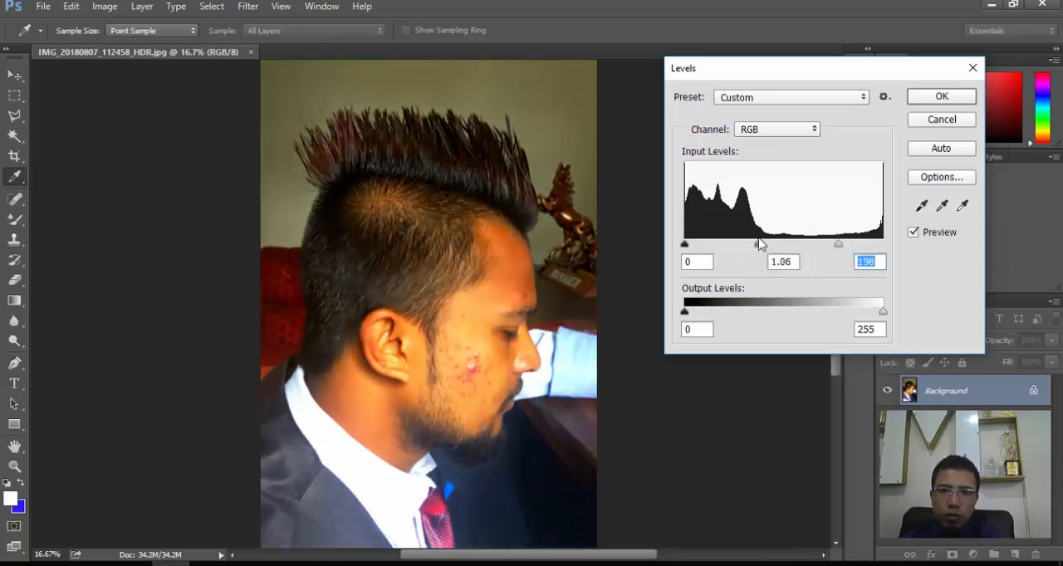
pyautogui.click(942, 96)
pyautogui.press('s')
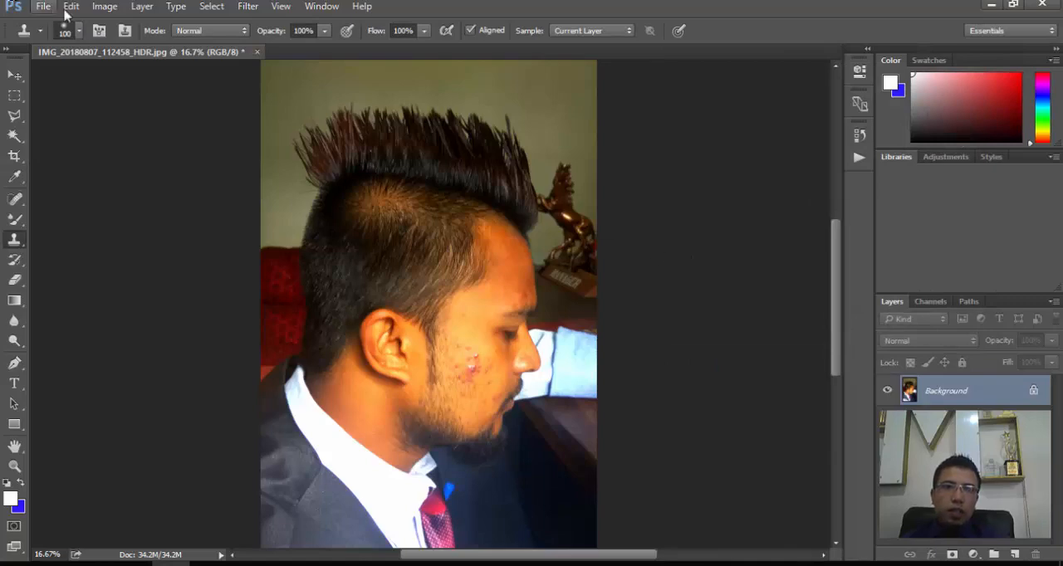
# - Start a Color Balance adjustment and set the midtones to +9 red, +10 green and +13 blue
pyautogui.click(100, 8)
pyautogui.moveTo(116, 46)
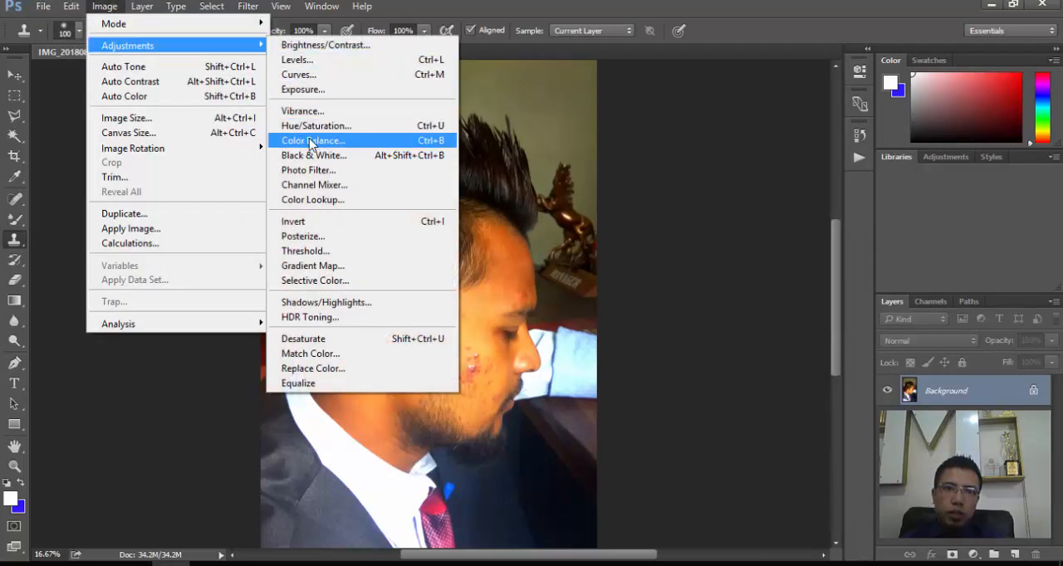
pyautogui.click(313, 141)
pyautogui.moveTo(821, 200)
pyautogui.mouseDown()
pyautogui.moveTo(785, 202)
pyautogui.moveTo(830, 204)
pyautogui.moveTo(819, 204)
pyautogui.moveTo(832, 235)
pyautogui.moveTo(807, 241)
pyautogui.moveTo(847, 240)
pyautogui.moveTo(828, 206)
pyautogui.mouseUp()
pyautogui.click(831, 235)
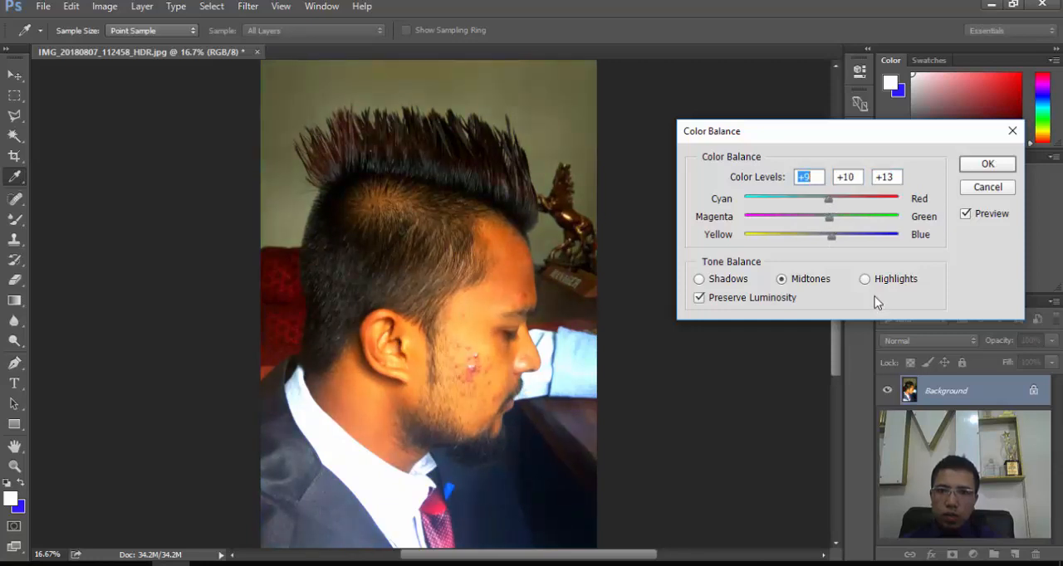
# - Set the Color Balance highlights to -3, +5 and -9, and apply the adjustment
pyautogui.click(866, 279)
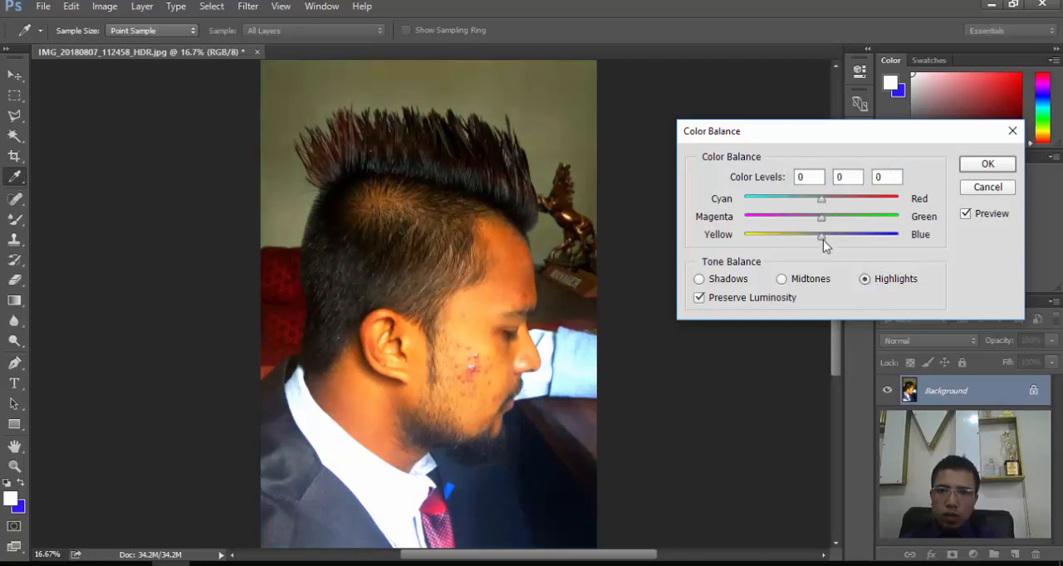
pyautogui.moveTo(822, 237); pyautogui.dragTo(821, 205)
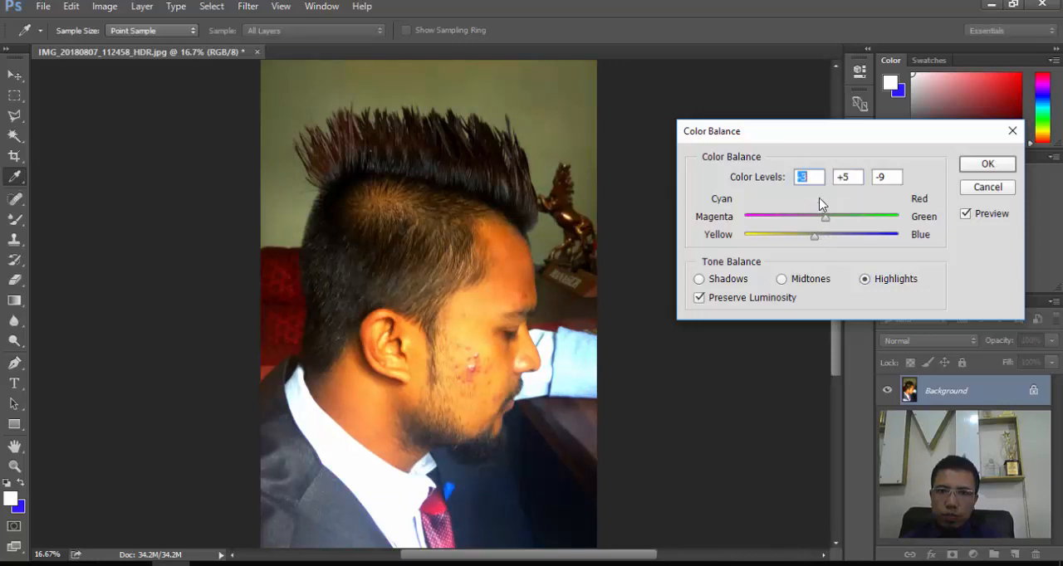
pyautogui.click(1006, 169)
pyautogui.press('s')
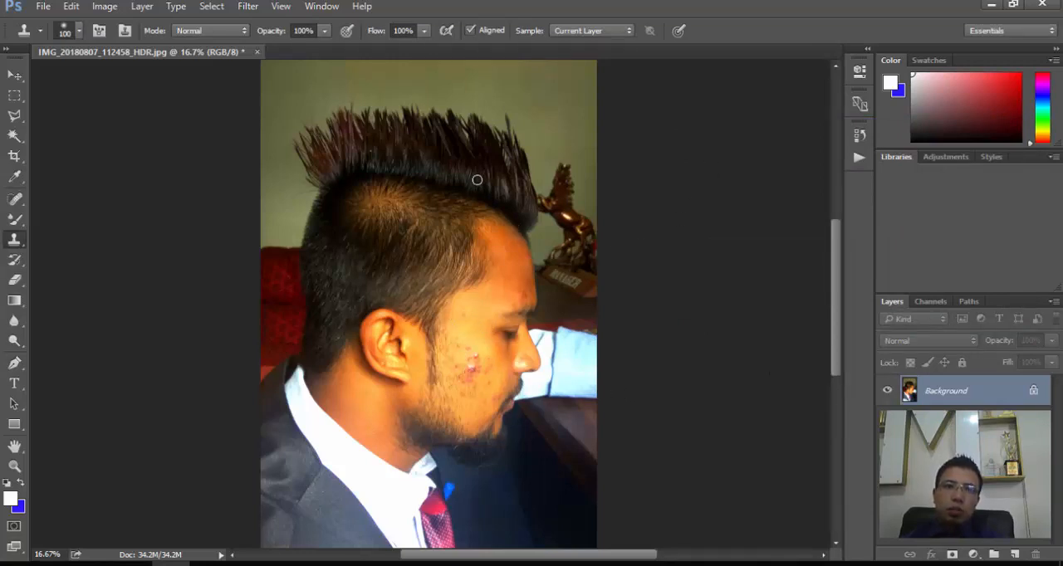
# - Expand the toolbox to two columns, choose the Spot Healing Brush tool, and enlarge its brush to 175
pyautogui.click(9, 49)
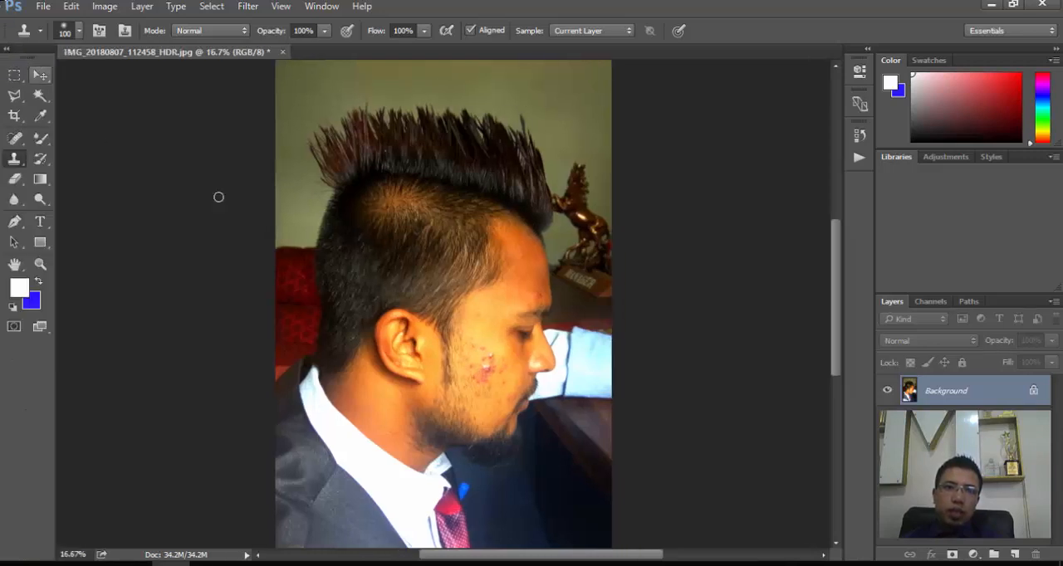
pyautogui.click(17, 145)
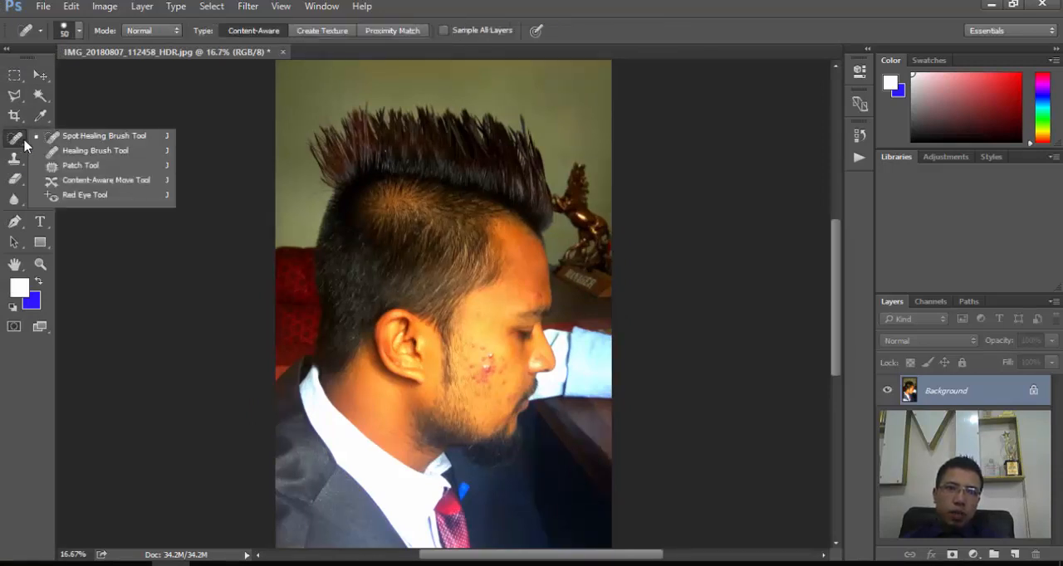
pyautogui.click(81, 138)
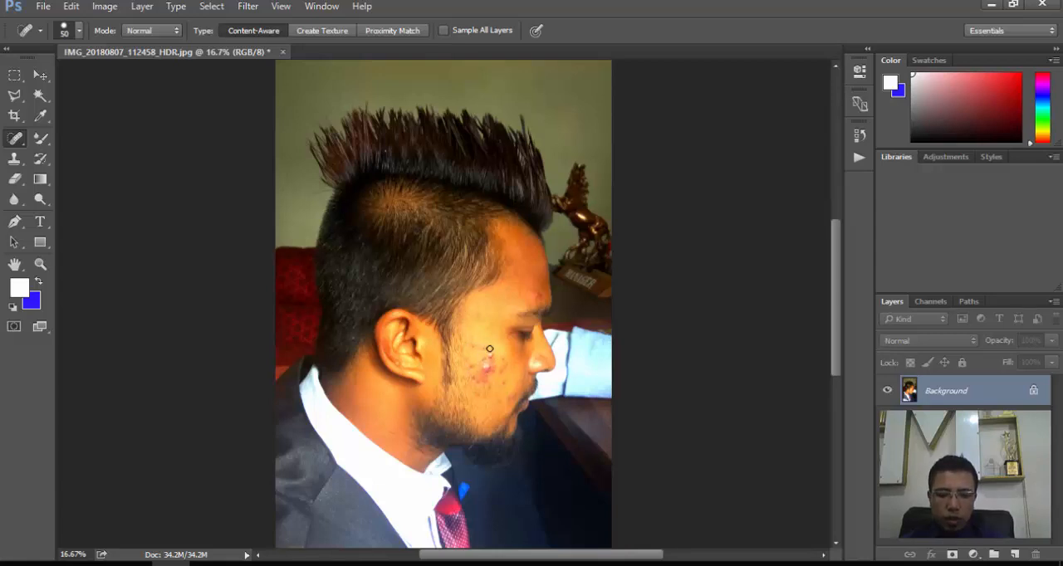
pyautogui.press(']')
pyautogui.press(']')
pyautogui.press(']')
pyautogui.press(']')
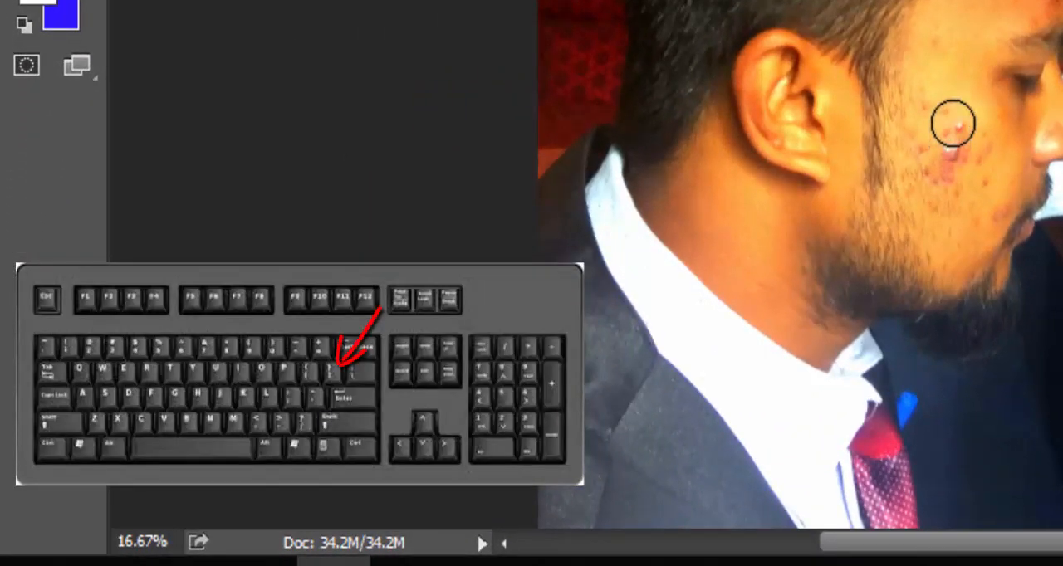
# - Heal the cluster of red blemishes on the cheek and the spot above the eyebrow with the Spot Healing Brush
pyautogui.moveTo(952, 115); pyautogui.dragTo(951, 122)
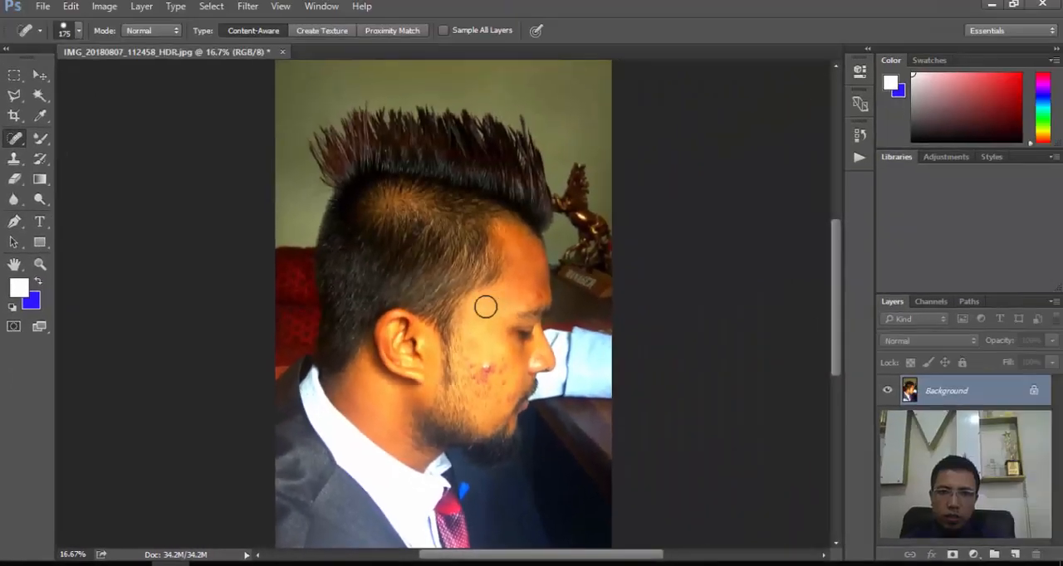
pyautogui.moveTo(949, 43); pyautogui.dragTo(933, 49)
pyautogui.moveTo(479, 311); pyautogui.dragTo(532, 291)
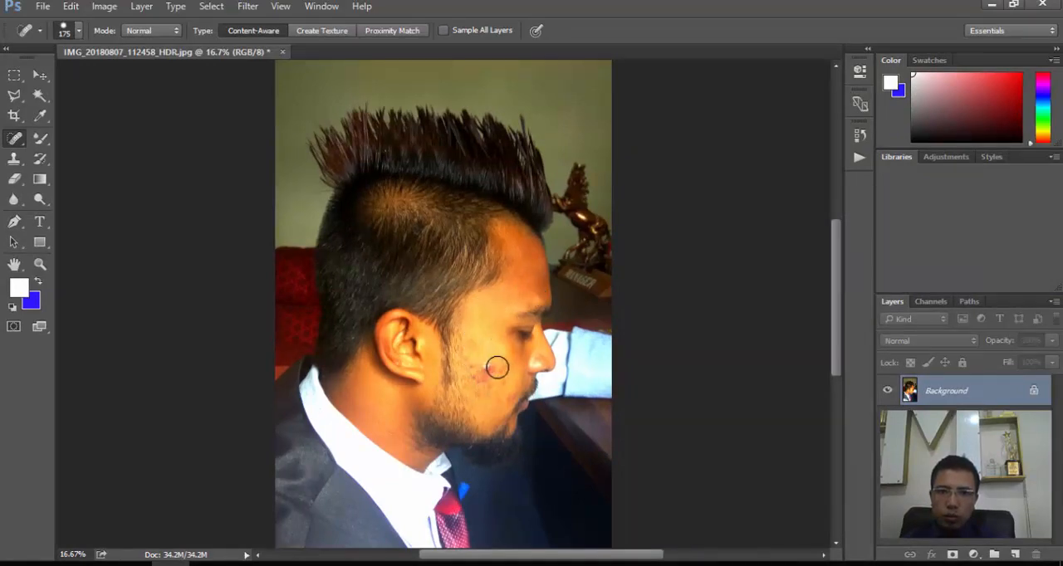
pyautogui.moveTo(496, 362)
pyautogui.mouseDown()
pyautogui.moveTo(484, 364)
pyautogui.moveTo(506, 383)
pyautogui.moveTo(480, 379)
pyautogui.moveTo(488, 388)
pyautogui.moveTo(477, 368)
pyautogui.mouseUp()
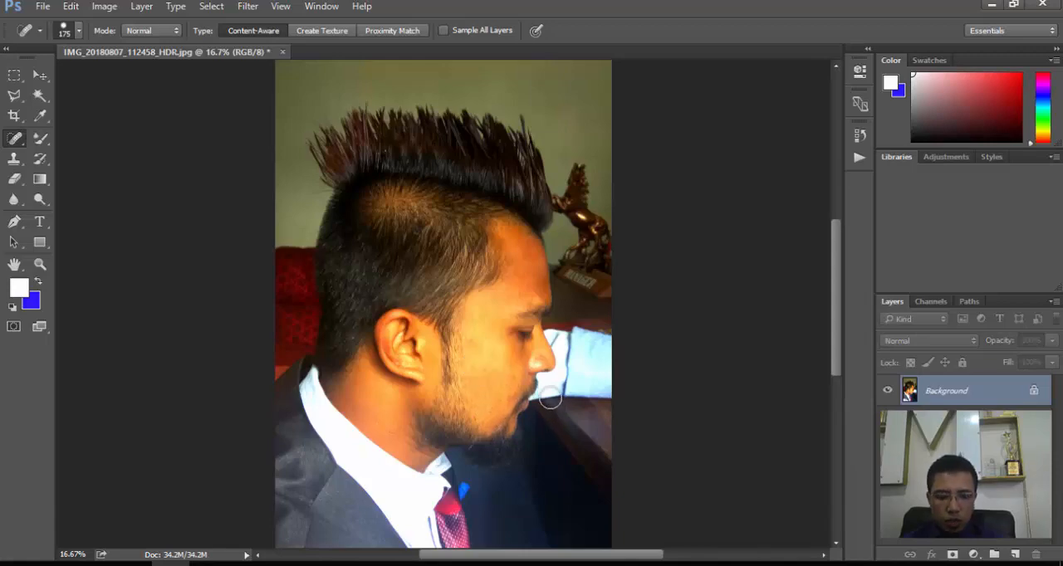
# - Heal the leftover mark on the cheek near the nose in a 33.33% close-up of the face
pyautogui.hotkey('ctrl', '+')
pyautogui.hotkey('ctrl', '+')
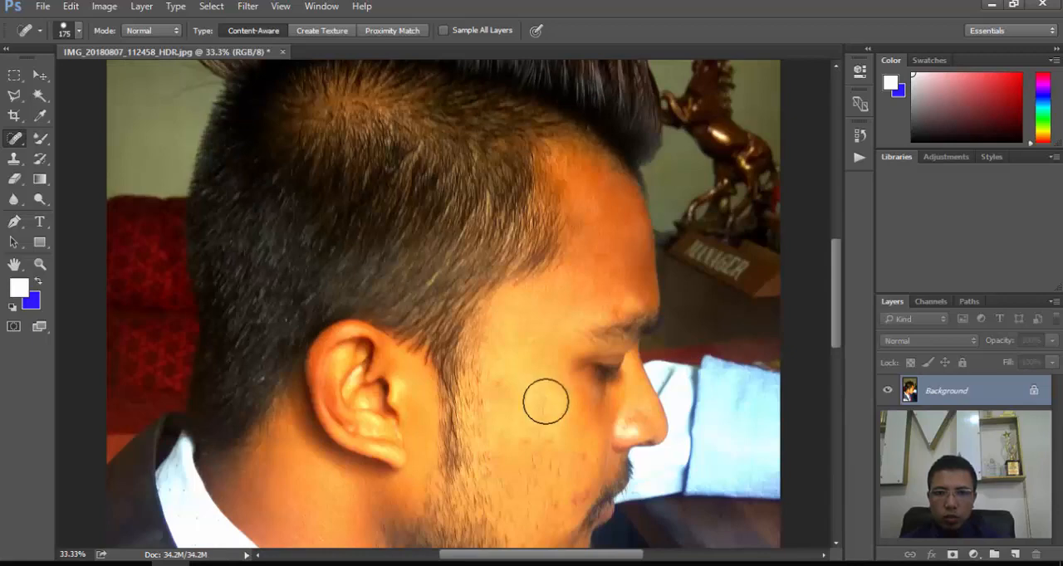
pyautogui.scroll(-3, 545, 401)
pyautogui.moveTo(569, 427); pyautogui.dragTo(587, 395)
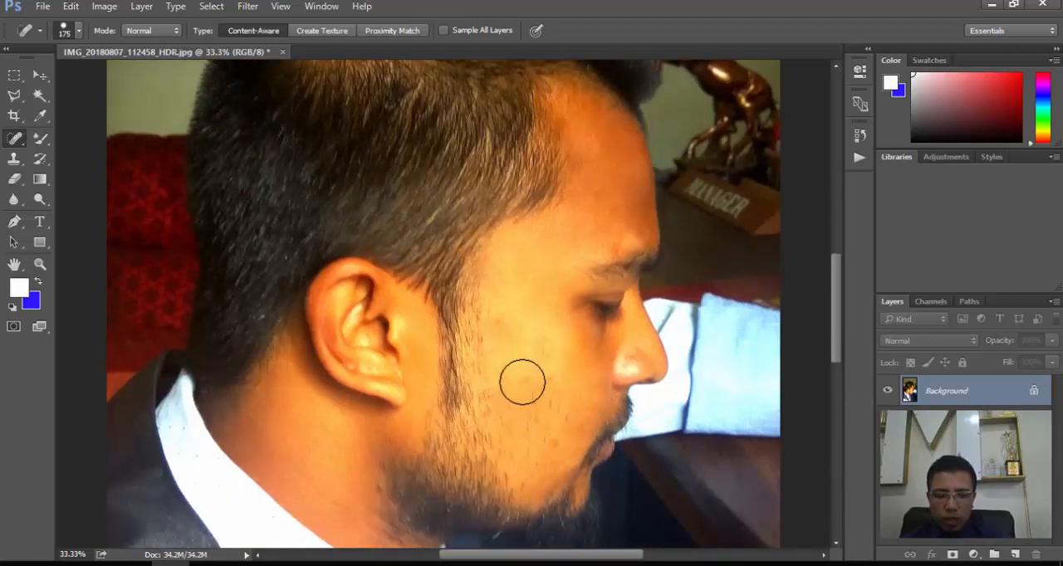
# - Reduce the healing brush size to 90 and paint over the remaining marks across the middle of the cheek
pyautogui.press('[')
pyautogui.press('[')
pyautogui.press('[')
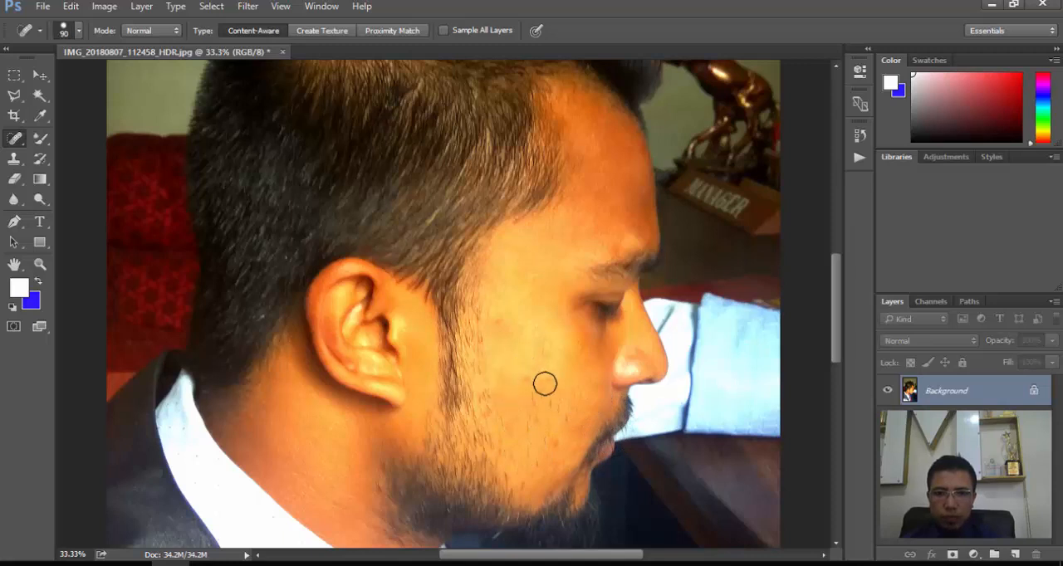
pyautogui.moveTo(548, 380); pyautogui.dragTo(494, 408)
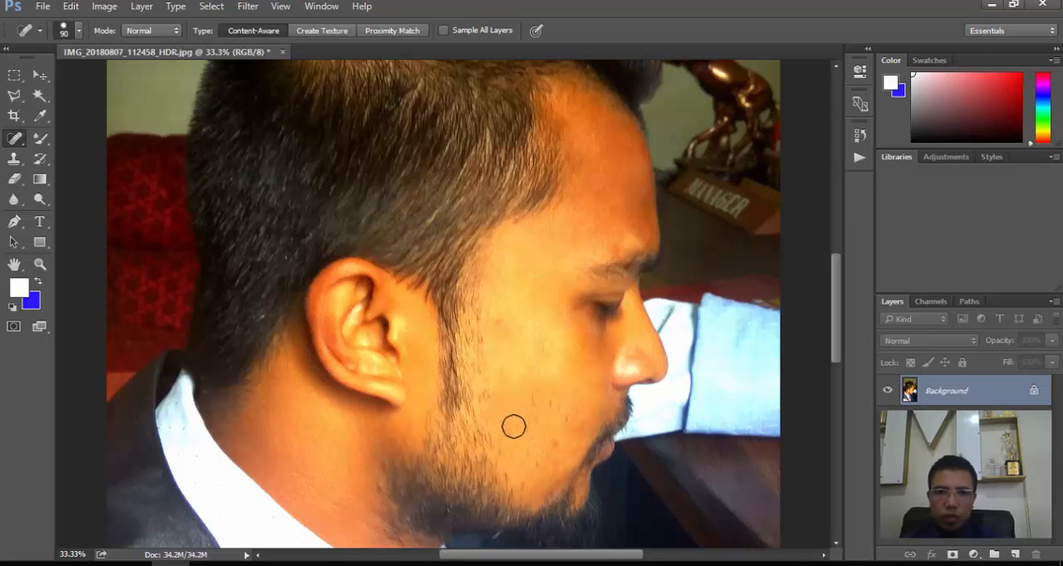
# - Heal the small spots on the lower cheek and beside the mouth, plus the mark above the eyebrow
pyautogui.click(523, 430)
pyautogui.click(573, 461)
pyautogui.click(550, 445)
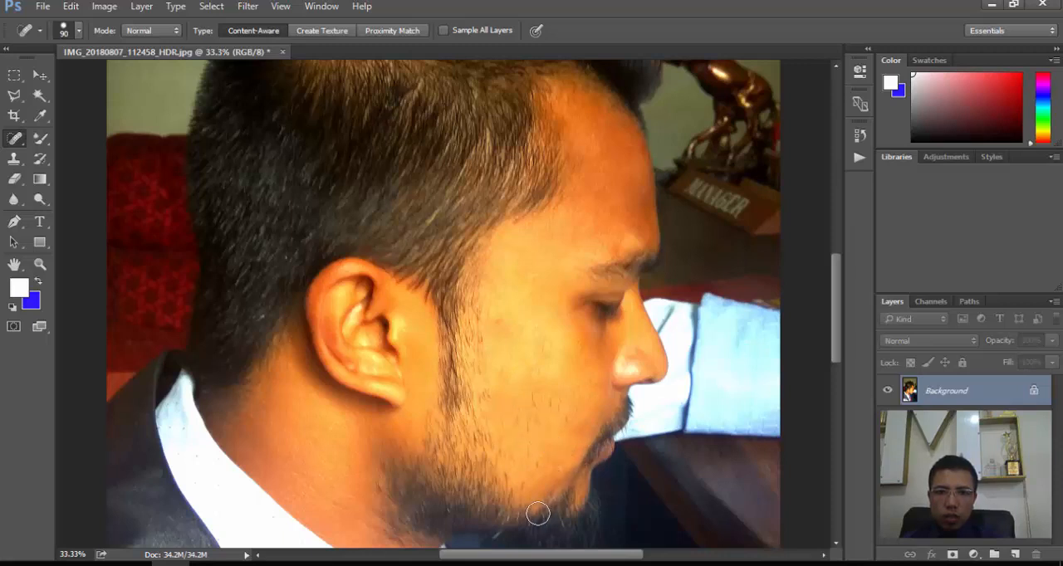
pyautogui.click(588, 463)
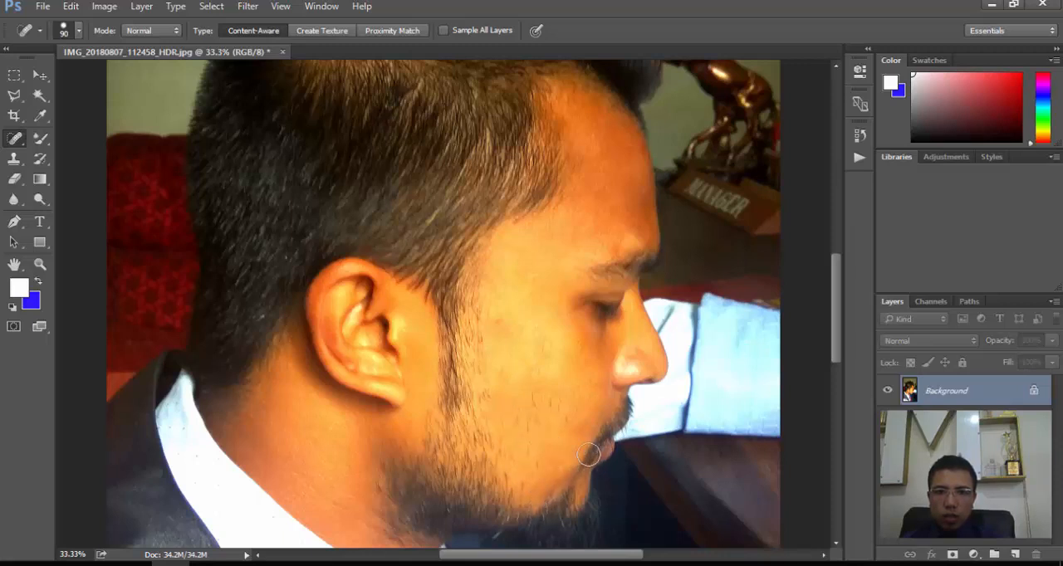
pyautogui.click(611, 242)
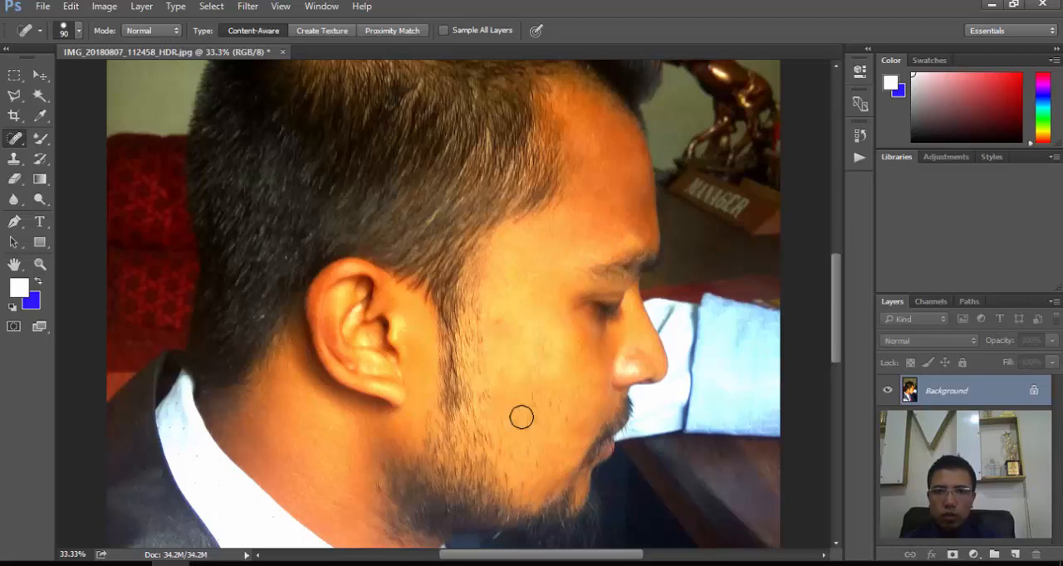
# - Heal the mark on the upper cheek below the temple and the small spots across the middle of the cheek
pyautogui.scroll(-1, 530, 370)
pyautogui.scroll(-3, 530, 369)
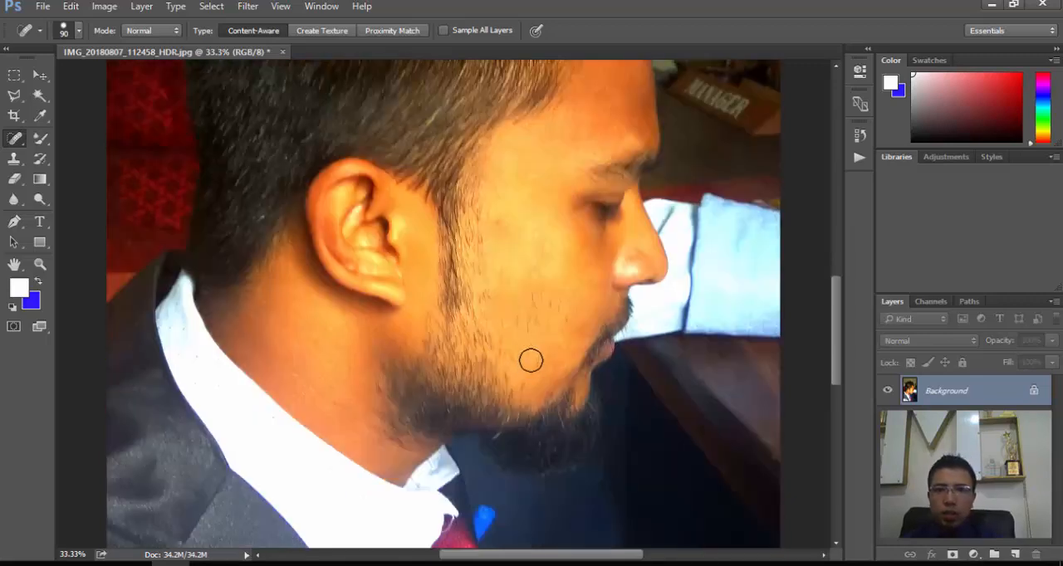
pyautogui.click(501, 219)
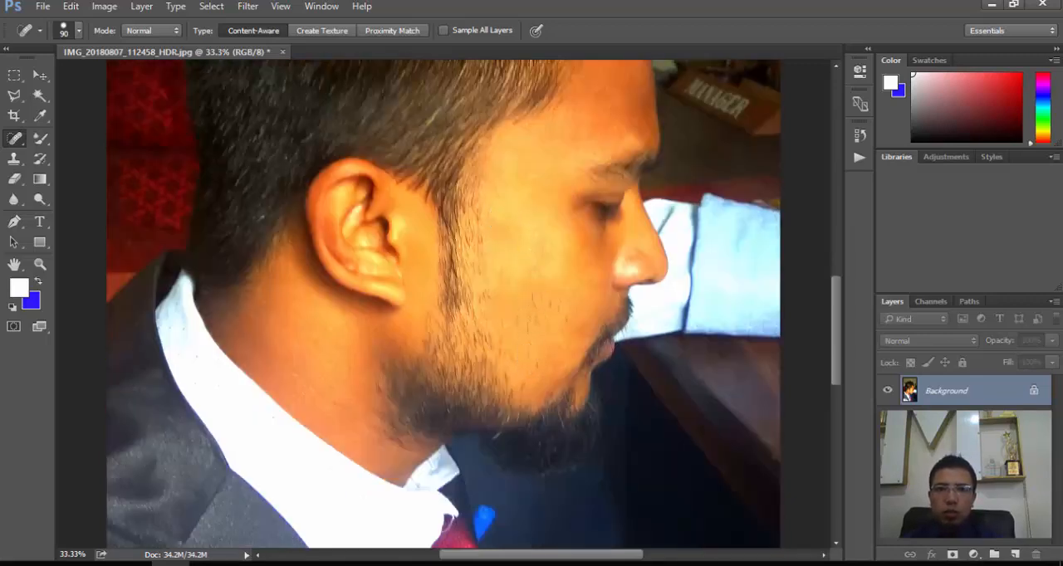
pyautogui.click(537, 298)
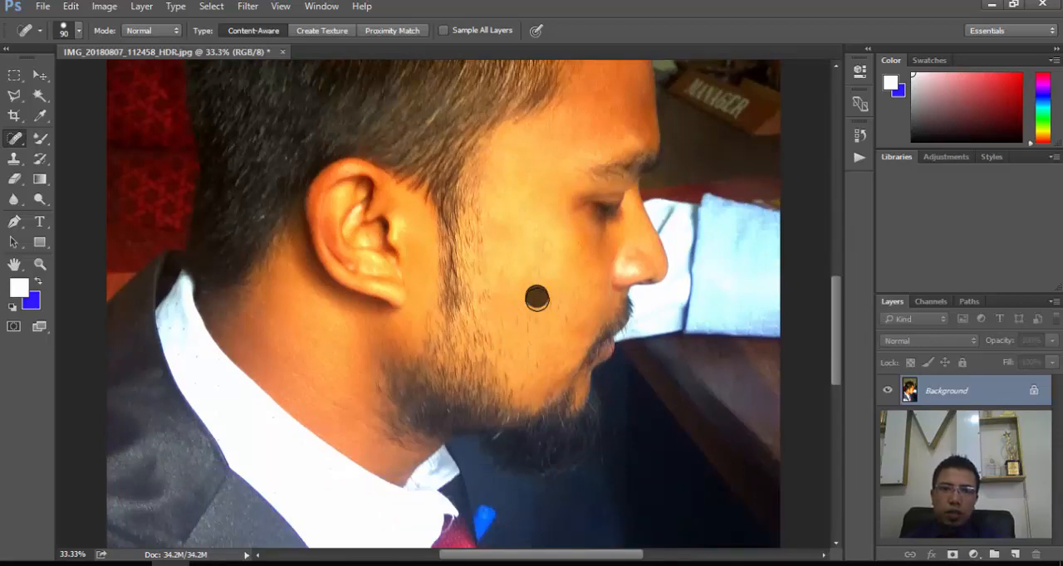
pyautogui.click(556, 307)
pyautogui.click(569, 319)
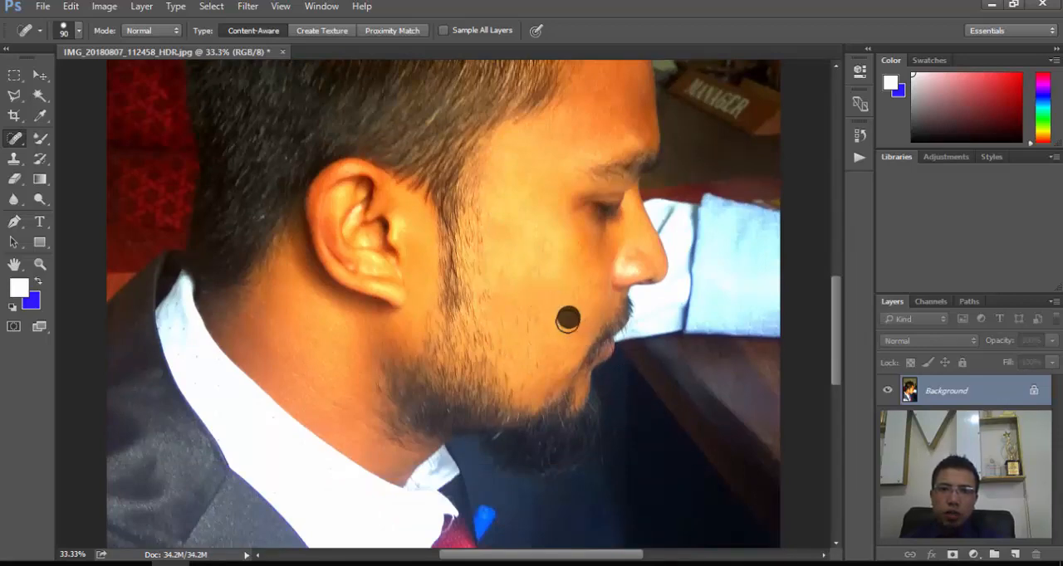
pyautogui.click(525, 321)
pyautogui.click(516, 315)
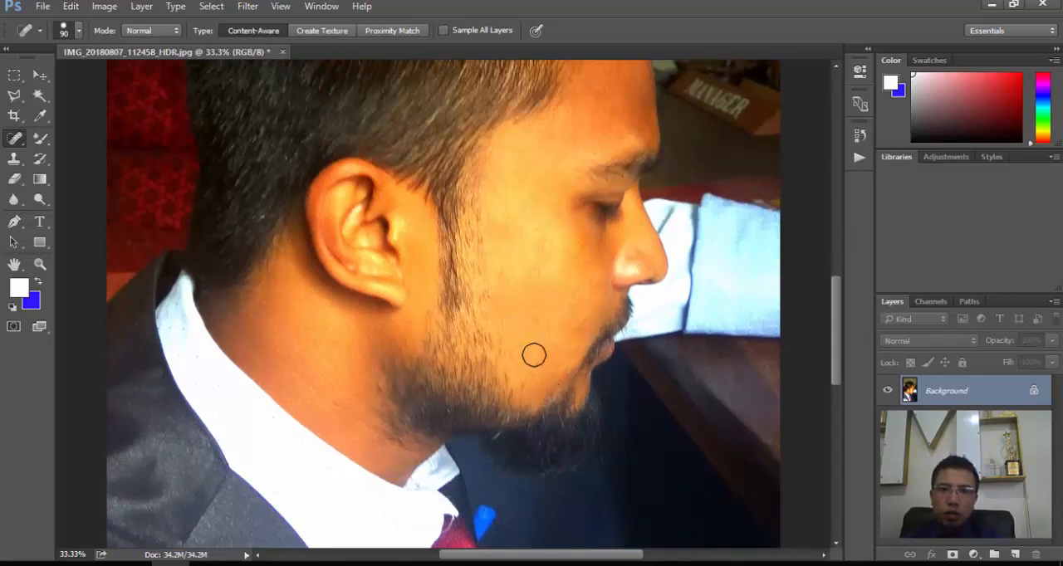
# - Heal the stray hairs and spots on the lower cheek toward the jaw and beside the nose and moustache
pyautogui.click(534, 356)
pyautogui.click(539, 321)
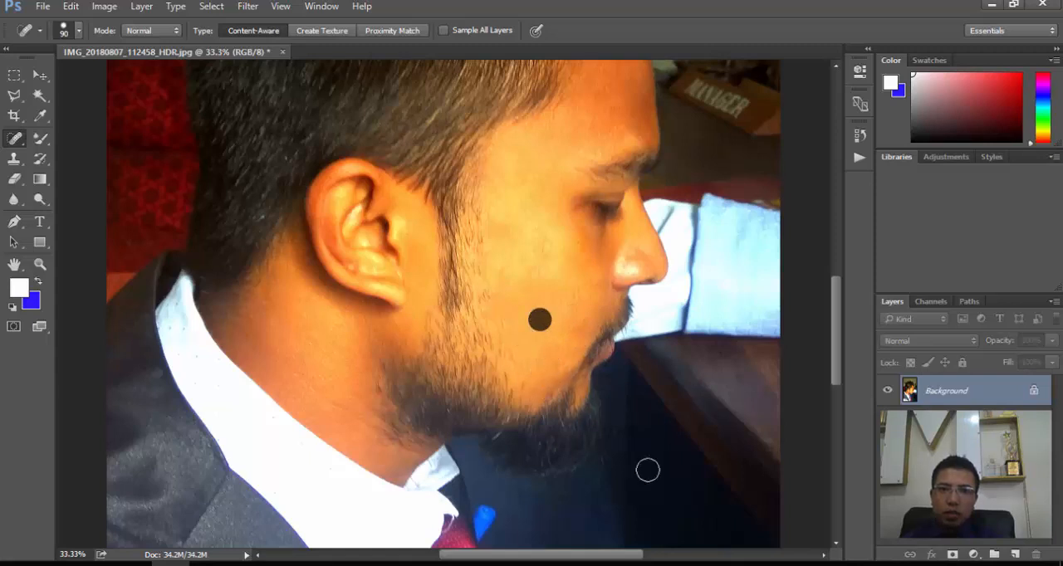
pyautogui.click(548, 359)
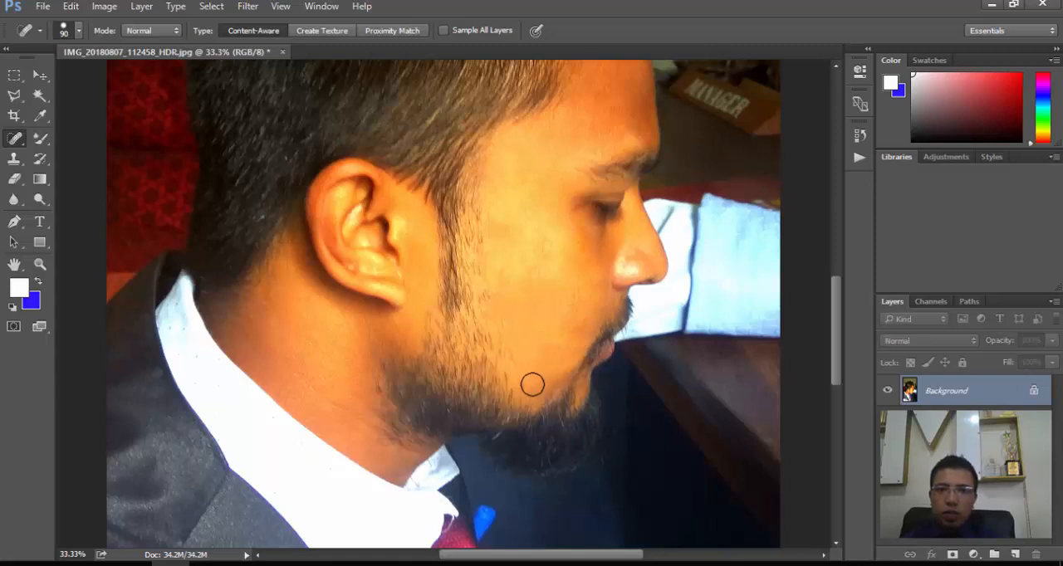
pyautogui.click(532, 384)
pyautogui.click(562, 367)
pyautogui.click(547, 349)
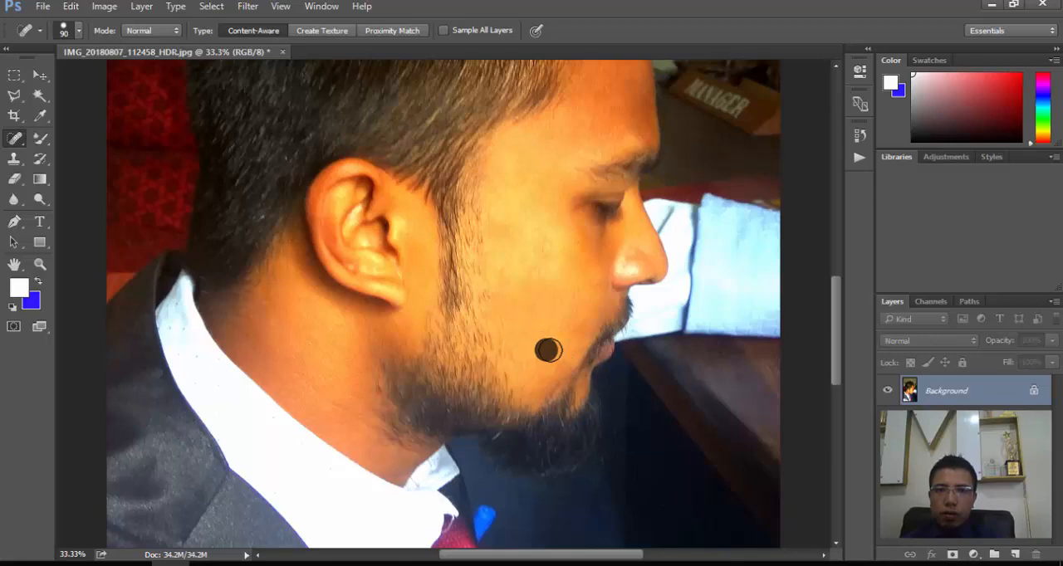
pyautogui.click(591, 317)
pyautogui.click(604, 293)
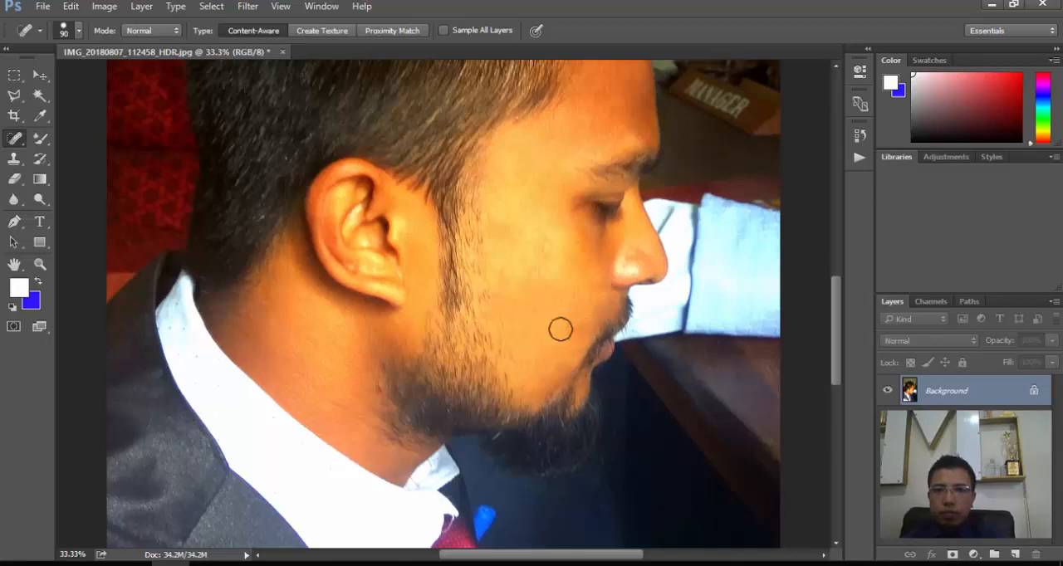
# - Examine the healed skin in the full portrait and in a close-up of the face
pyautogui.scroll(3, 579, 374)
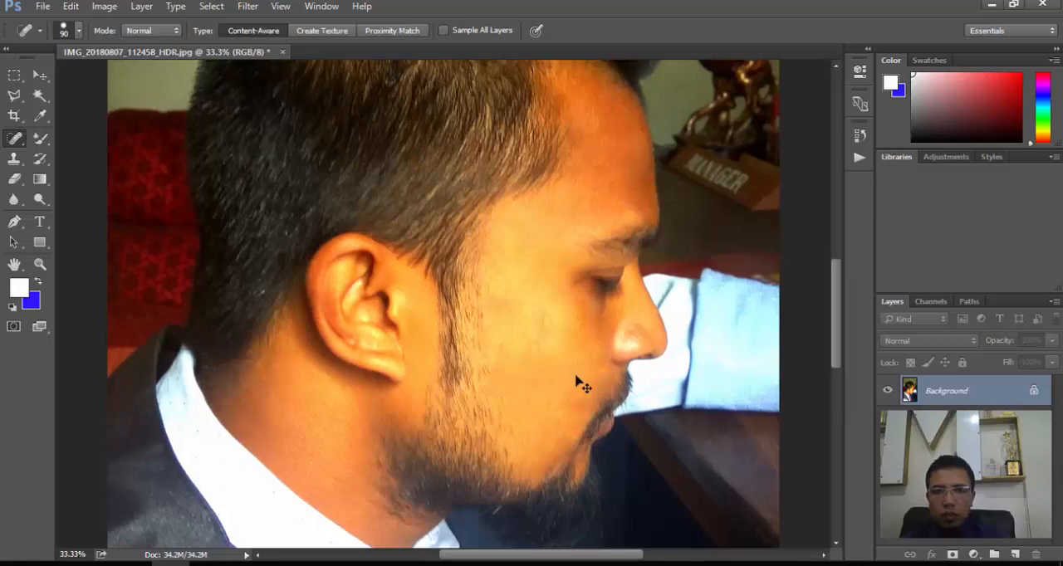
pyautogui.hotkey('ctrl', '-')
pyautogui.hotkey('ctrl', '-')
pyautogui.hotkey('ctrl', '-')
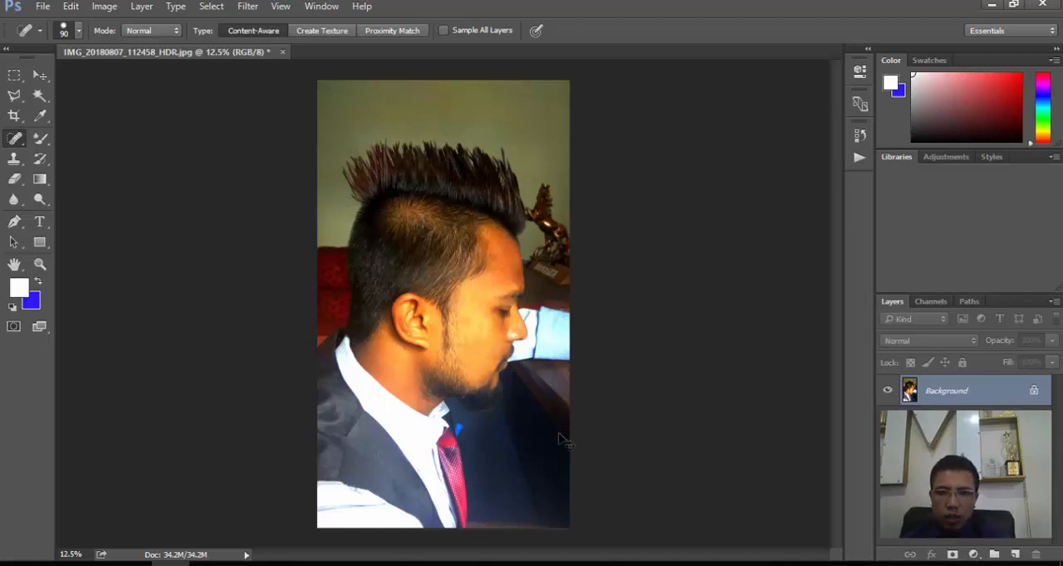
pyautogui.hotkey('ctrl', '+')
pyautogui.hotkey('ctrl', '+')
pyautogui.hotkey('ctrl', '+')
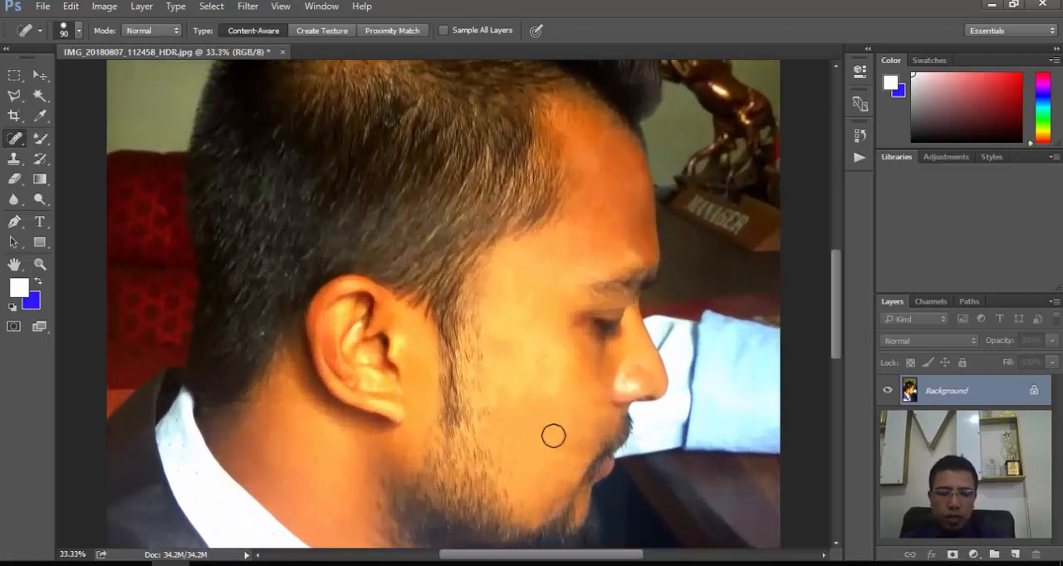
pyautogui.hotkey('ctrl', '-')
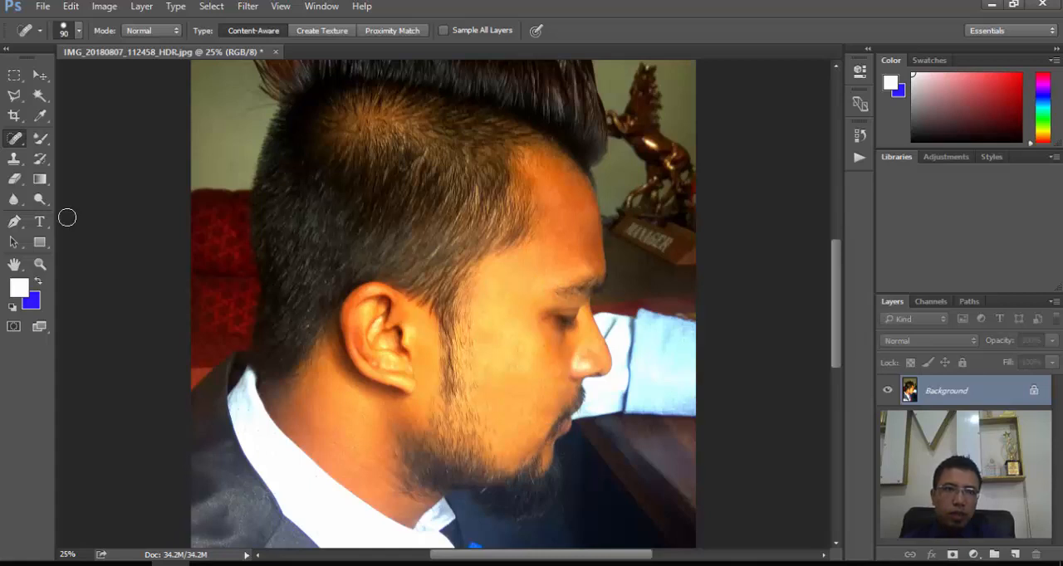
# - Blend the forehead and cheek skin with the Mixer Brush Tool, reducing the brush size from 250 to 100
pyautogui.click(43, 146)
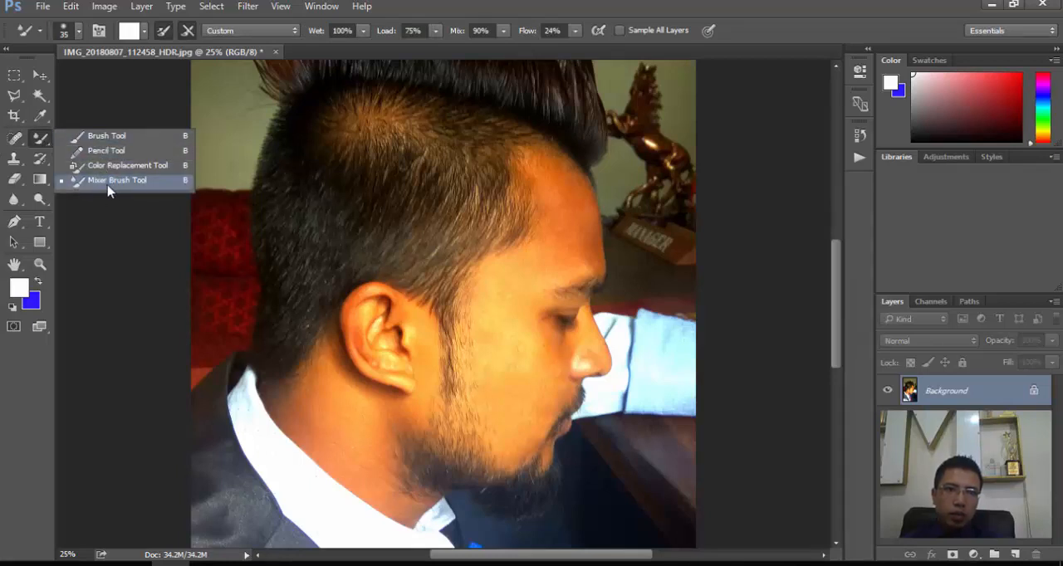
pyautogui.click(120, 183)
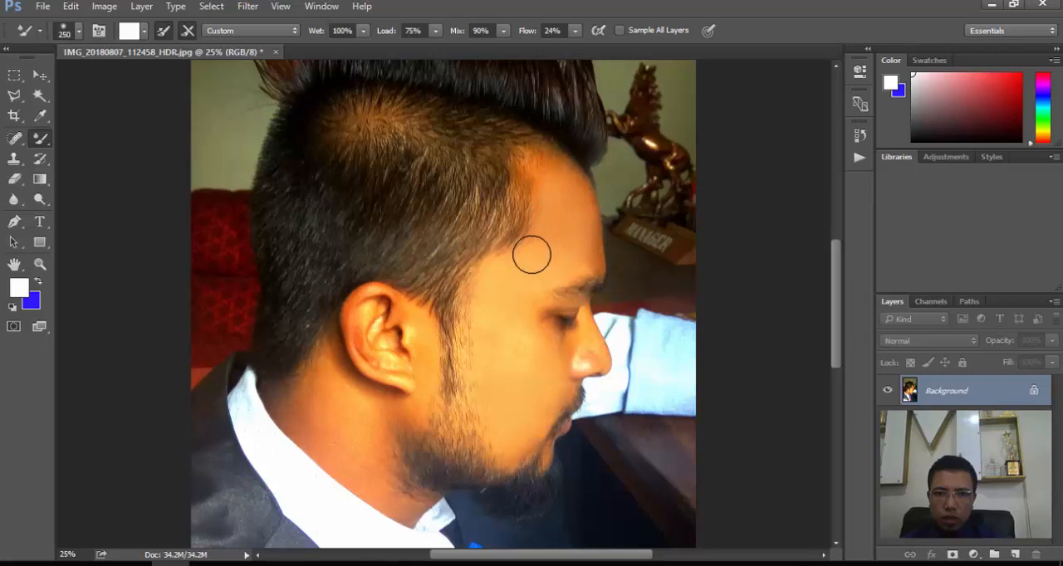
pyautogui.press('[')
pyautogui.press('[')
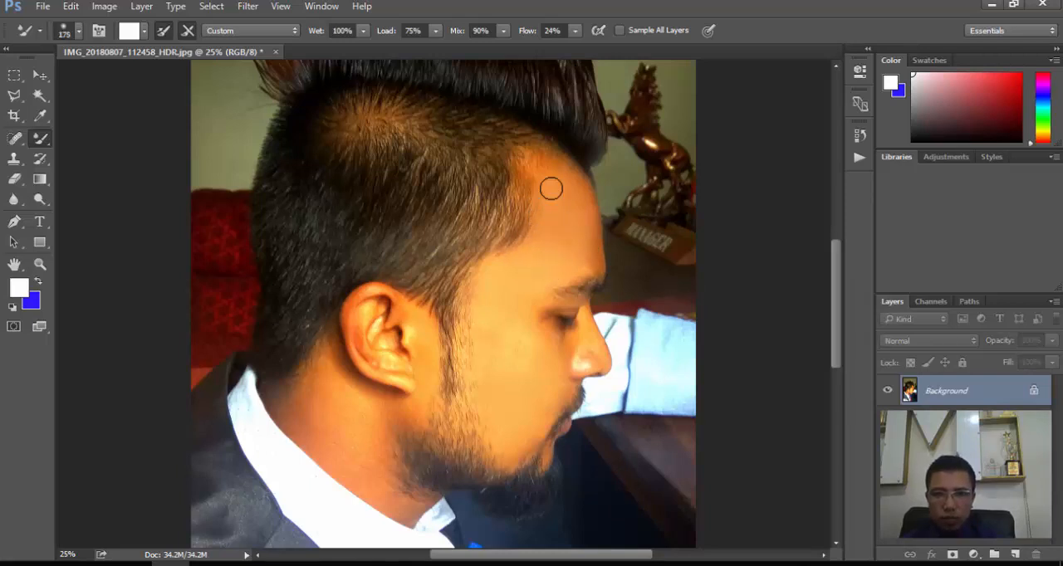
pyautogui.press('[')
pyautogui.press('[')
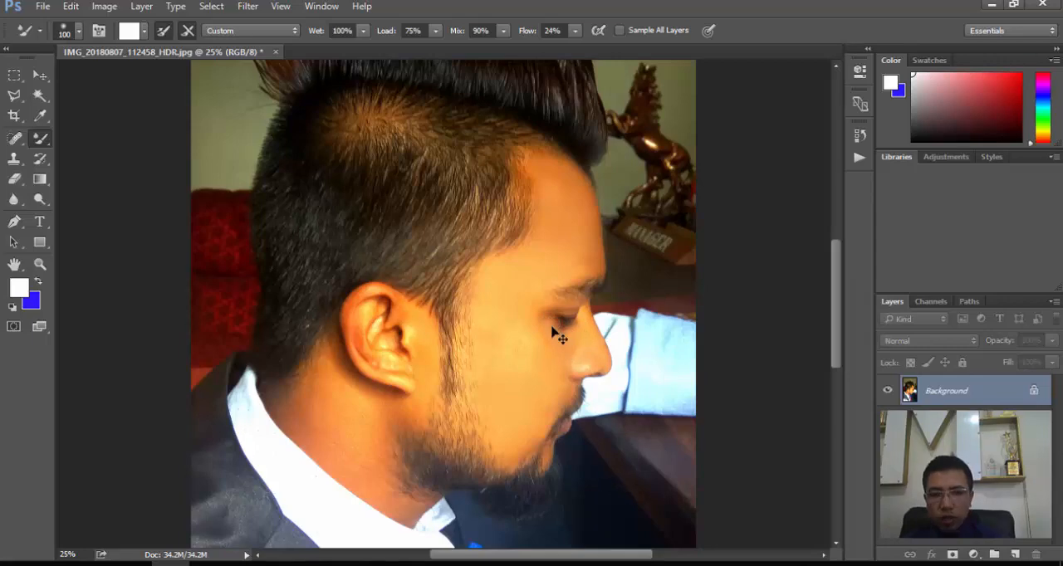
# - Smooth the skin around the eye, nose and cheek with the size 100 Mixer Brush in a 66.67% close-up
pyautogui.hotkey('ctrl', '+')
pyautogui.hotkey('ctrl', '+')
pyautogui.hotkey('ctrl', '+')
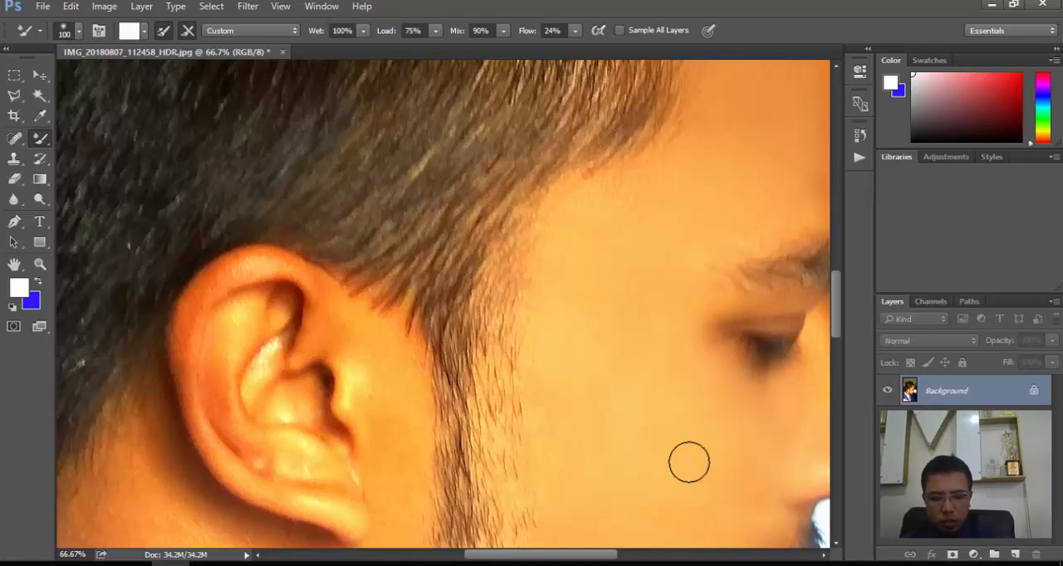
pyautogui.hotkey('ctrl', '-')
pyautogui.hotkey('ctrl', '-')
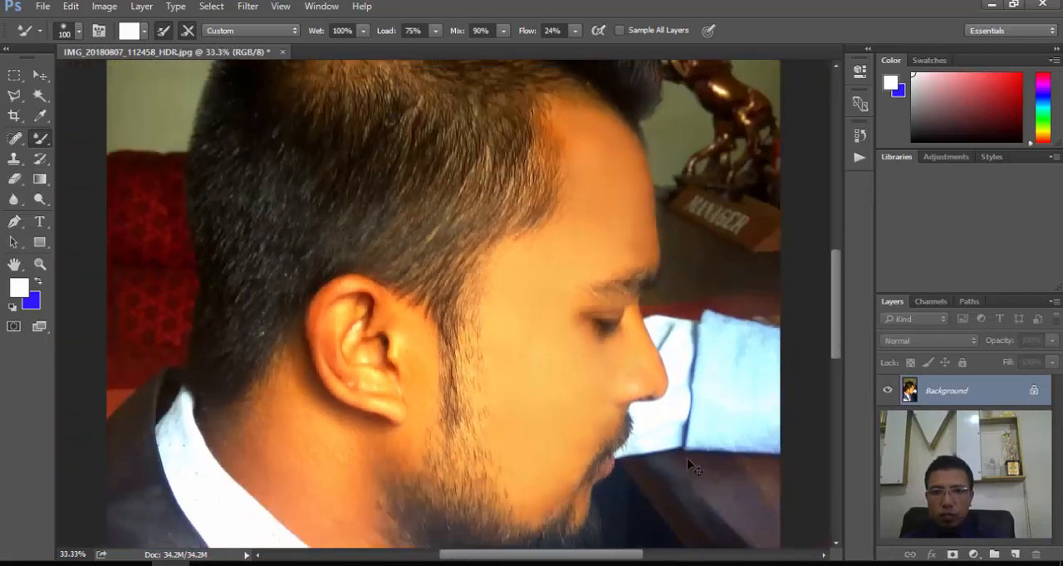
pyautogui.hotkey('ctrl', '-')
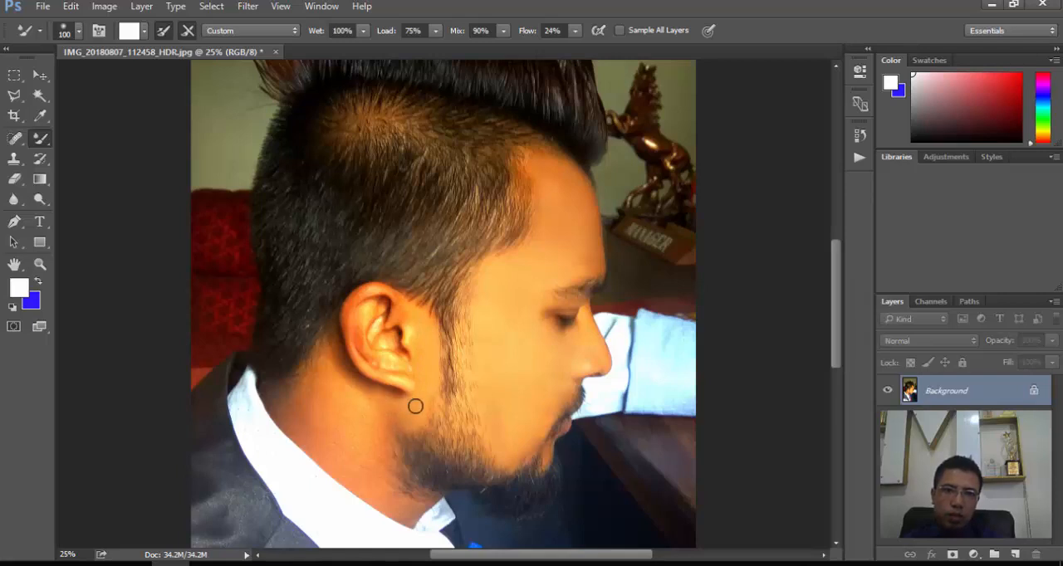
# - Blend the neck skin behind and below the ear down to the collar with the Mixer Brush
pyautogui.moveTo(332, 341); pyautogui.dragTo(358, 386)
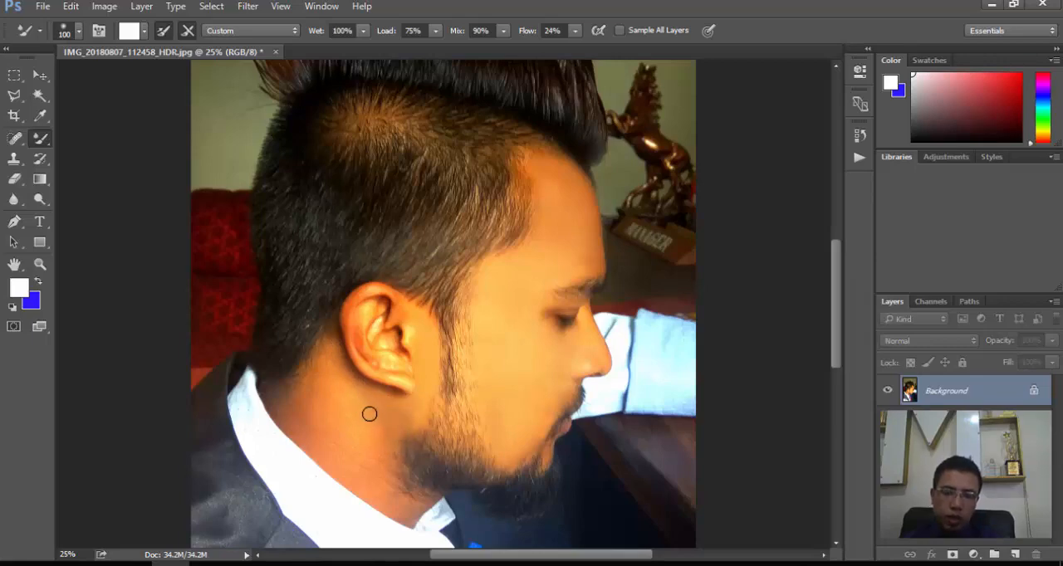
pyautogui.hotkey('ctrl', '+')
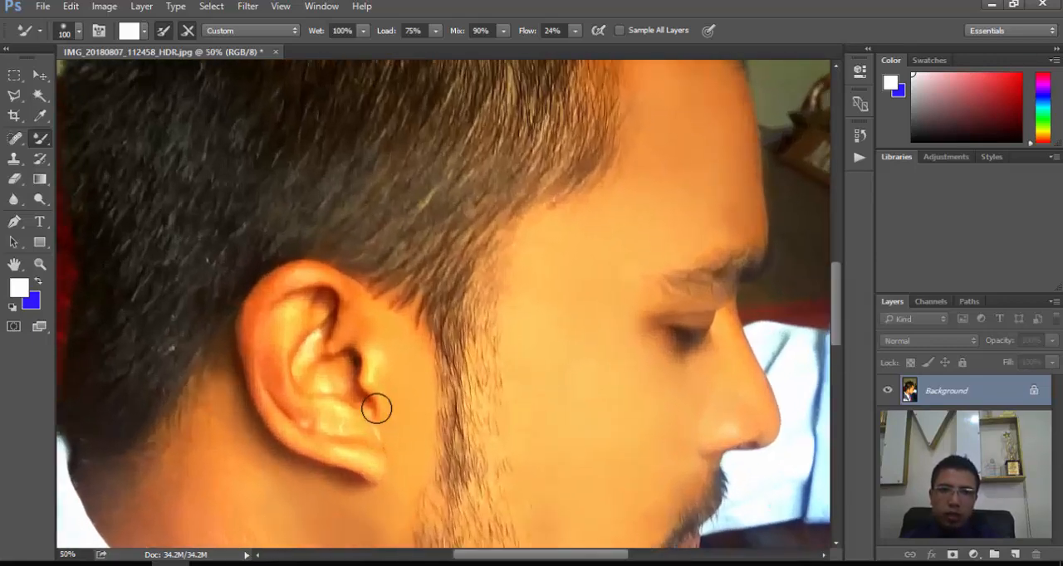
pyautogui.hotkey('ctrl', '+')
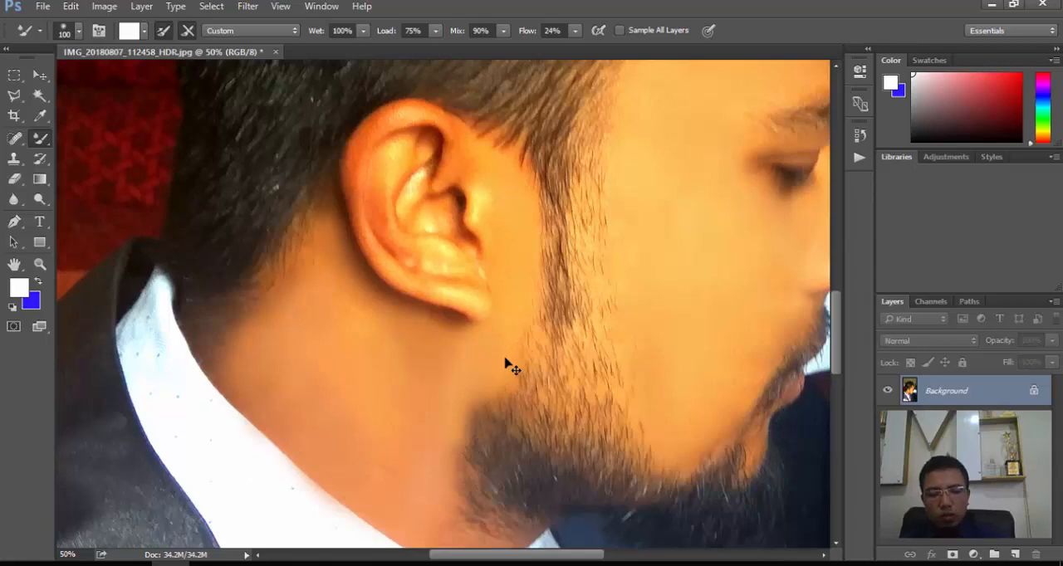
pyautogui.hotkey('ctrl', '-')
pyautogui.hotkey('ctrl', '-')
pyautogui.hotkey('ctrl', '-')
pyautogui.hotkey('ctrl', '-')
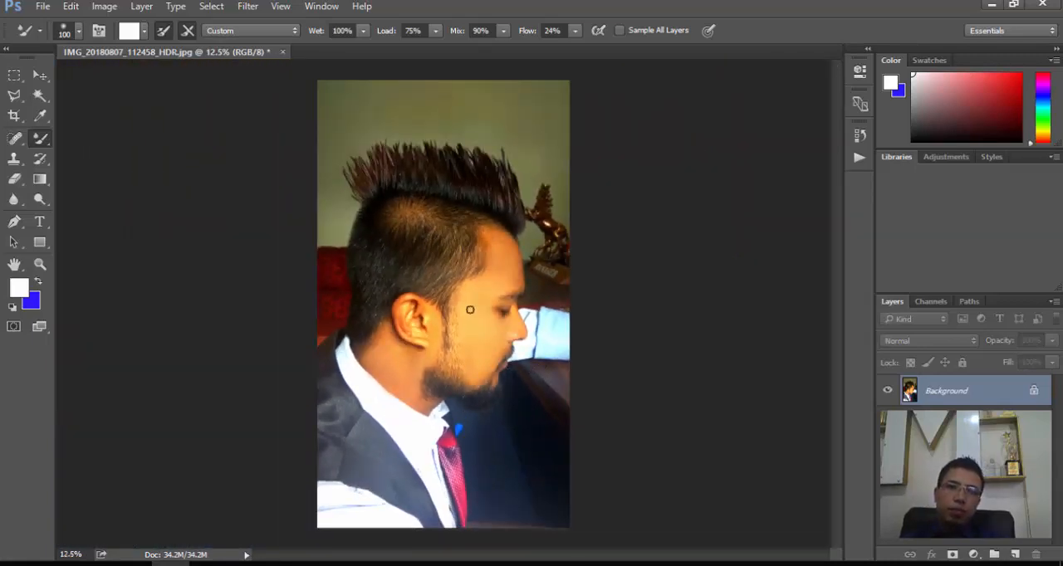
# - Smooth the cheek along the edge of the sideburn and down to the beard line at 50% zoom
pyautogui.hotkey('ctrl', '+')
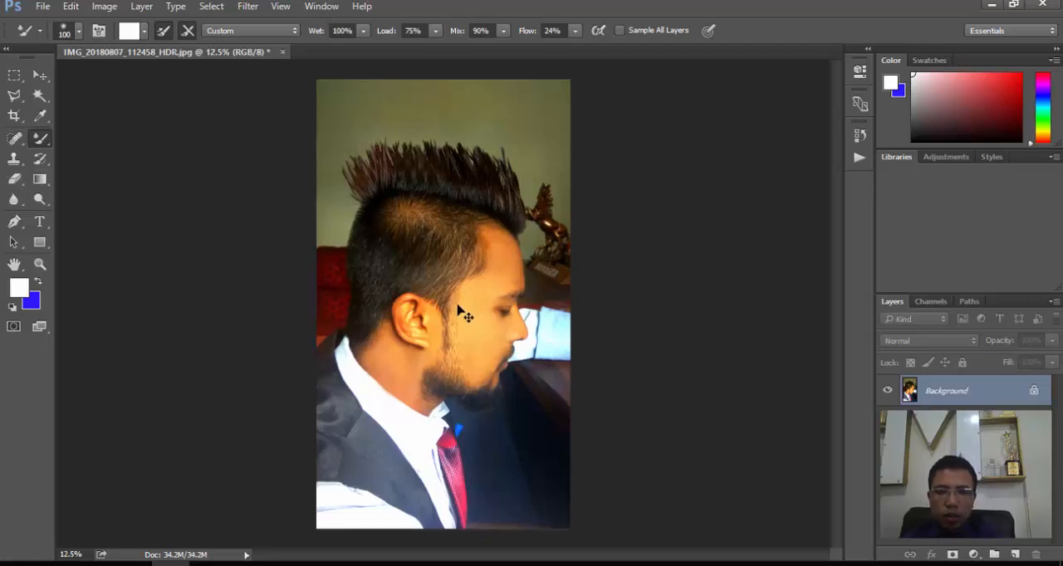
pyautogui.hotkey('ctrl', '+')
pyautogui.hotkey('ctrl', '+')
pyautogui.hotkey('ctrl', '+')
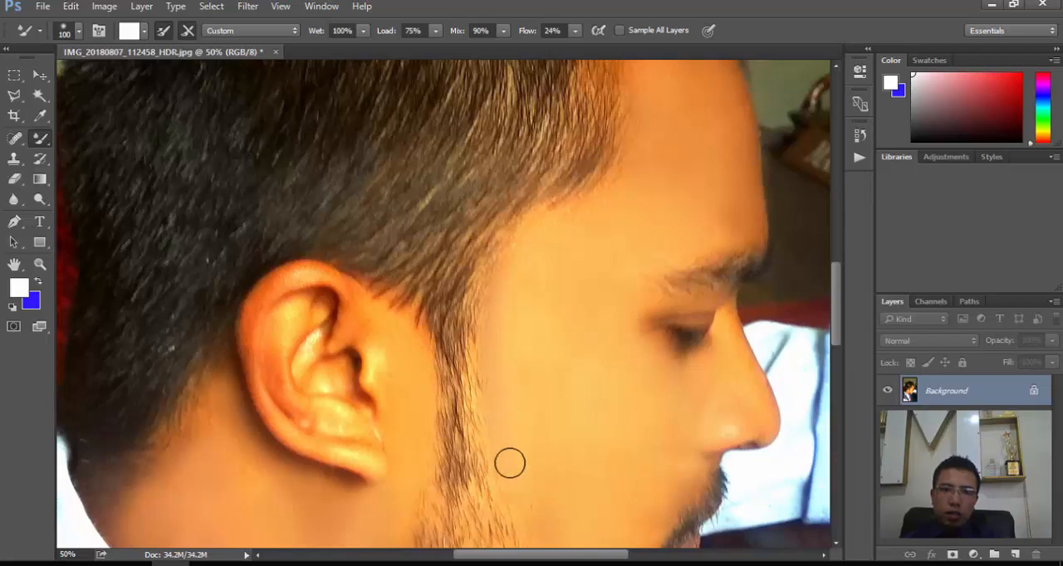
pyautogui.scroll(-3, 539, 457)
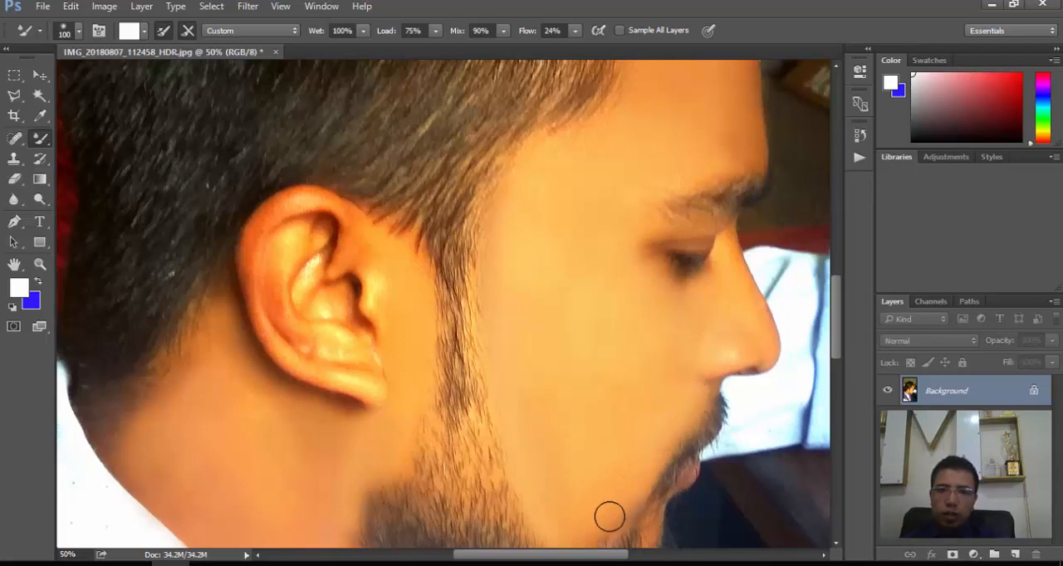
pyautogui.scroll(-3, 599, 456)
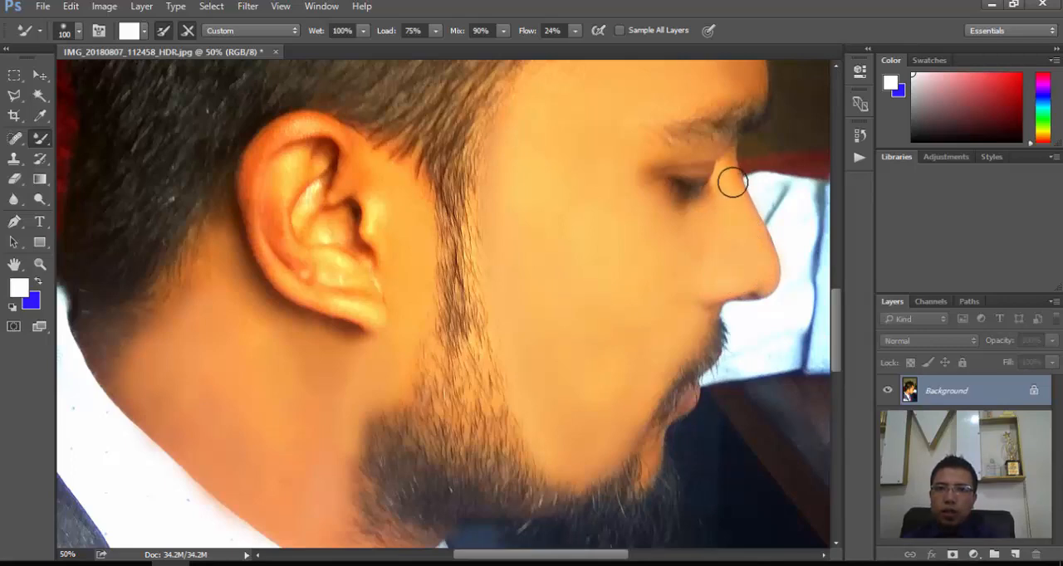
# - Blend the skin along the nose with the Mixer Brush and view the whole portrait at 8.33%
pyautogui.scroll(5, 724, 271)
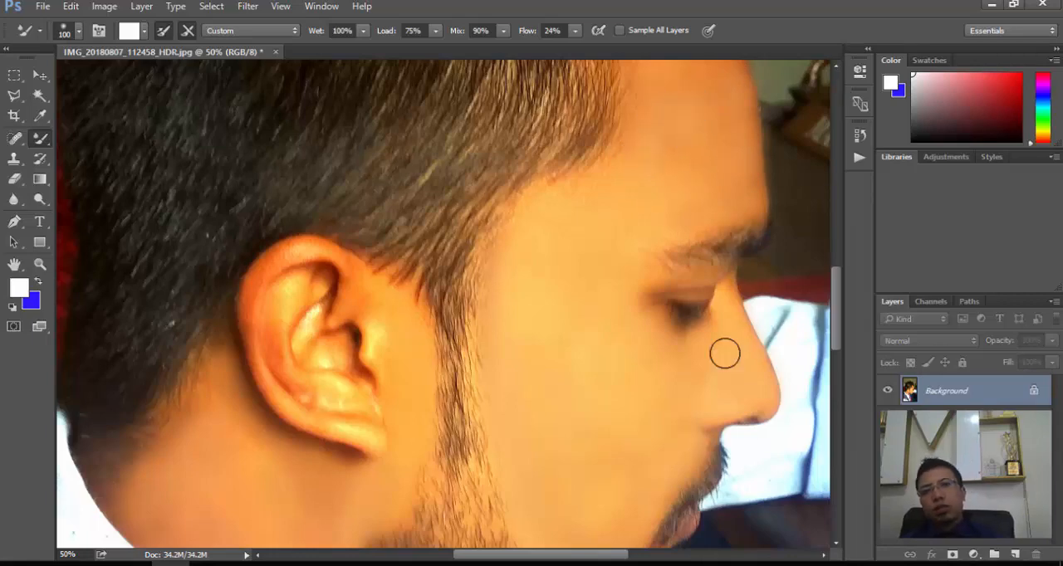
pyautogui.hotkey('ctrl', '-')
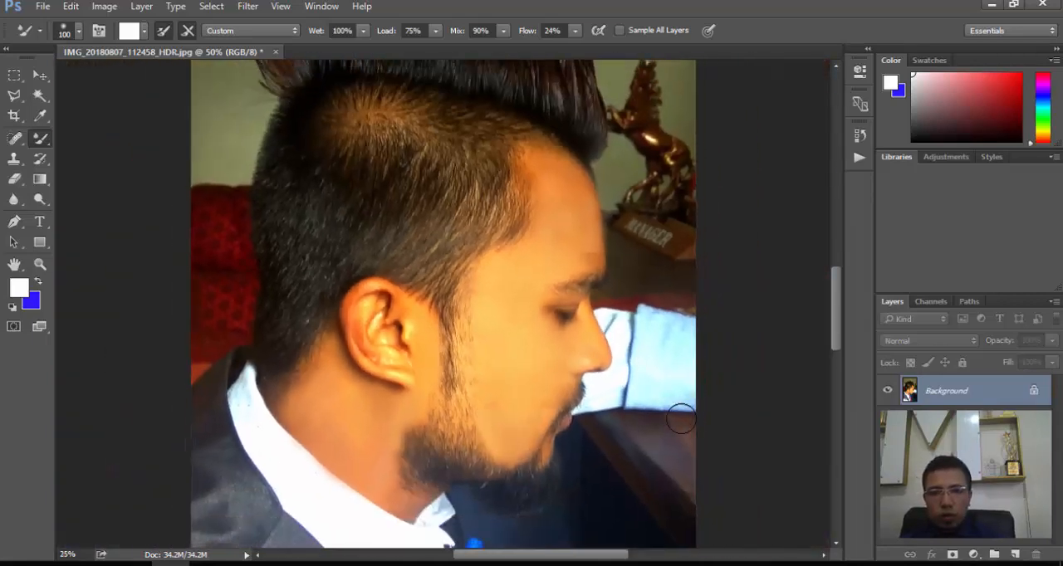
pyautogui.hotkey('ctrl', '-')
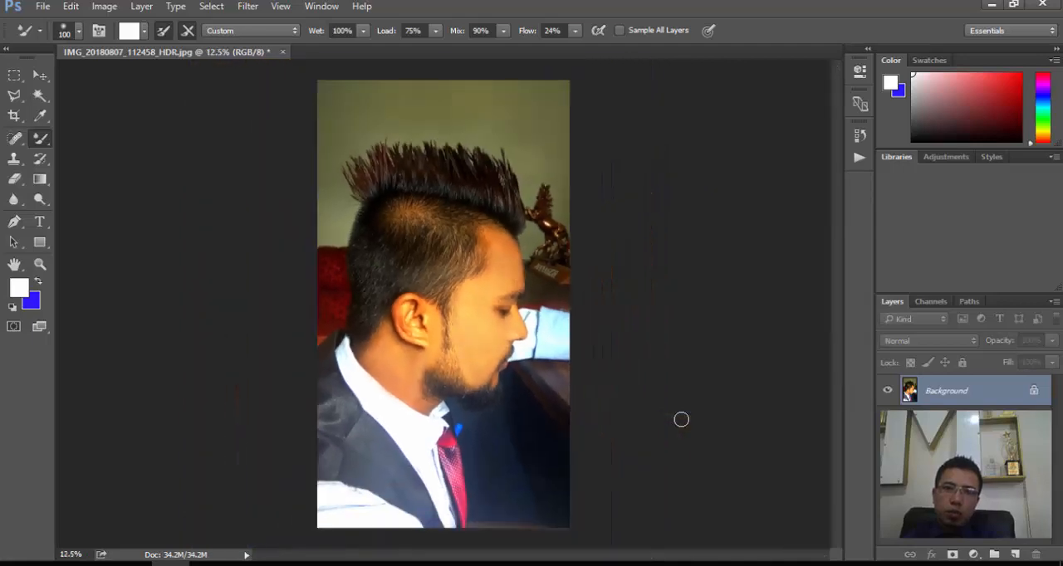
pyautogui.hotkey('ctrl', '-')
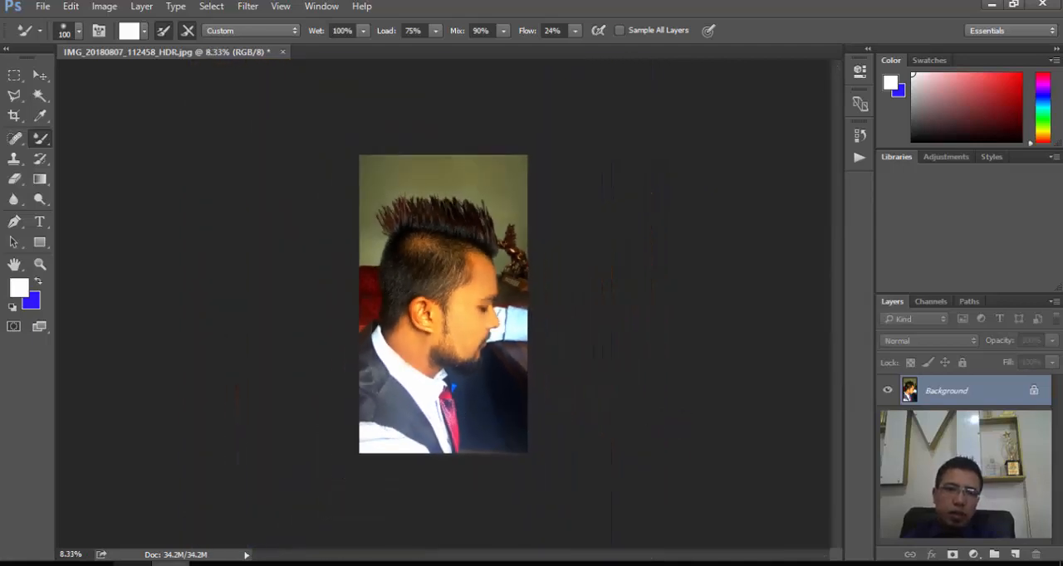
# - Place the original photo IMG_20180807_112458_HDR from drive D: into the document as a new layer at 100% size
pyautogui.click(133, 565)
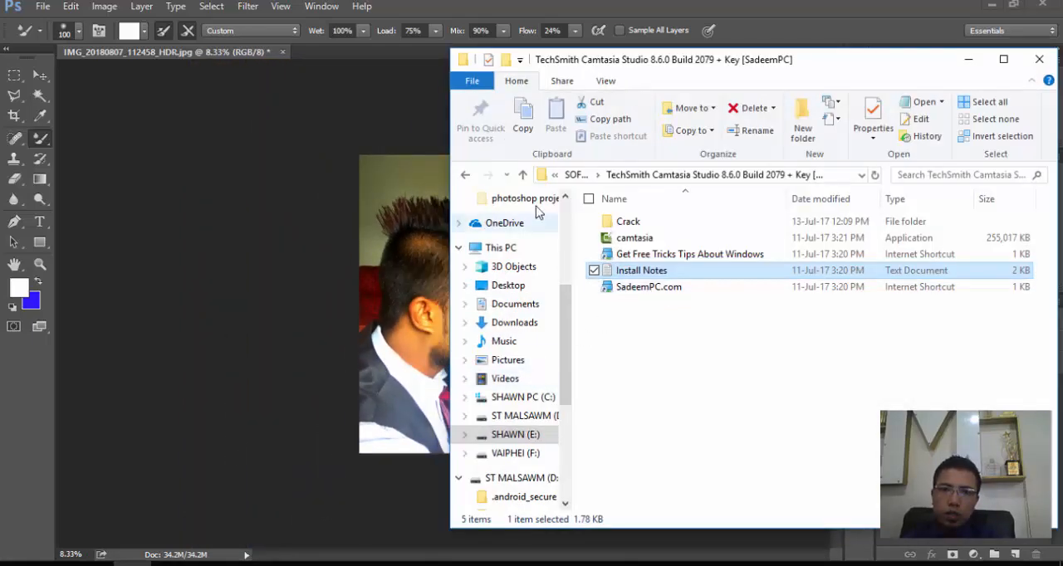
pyautogui.click(464, 175)
pyautogui.click(464, 176)
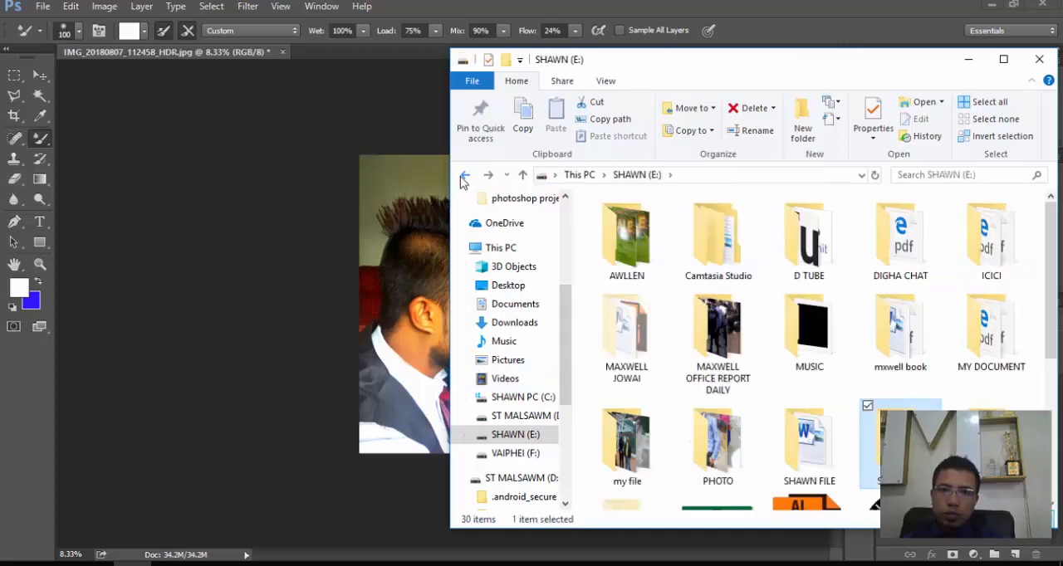
pyautogui.click(464, 176)
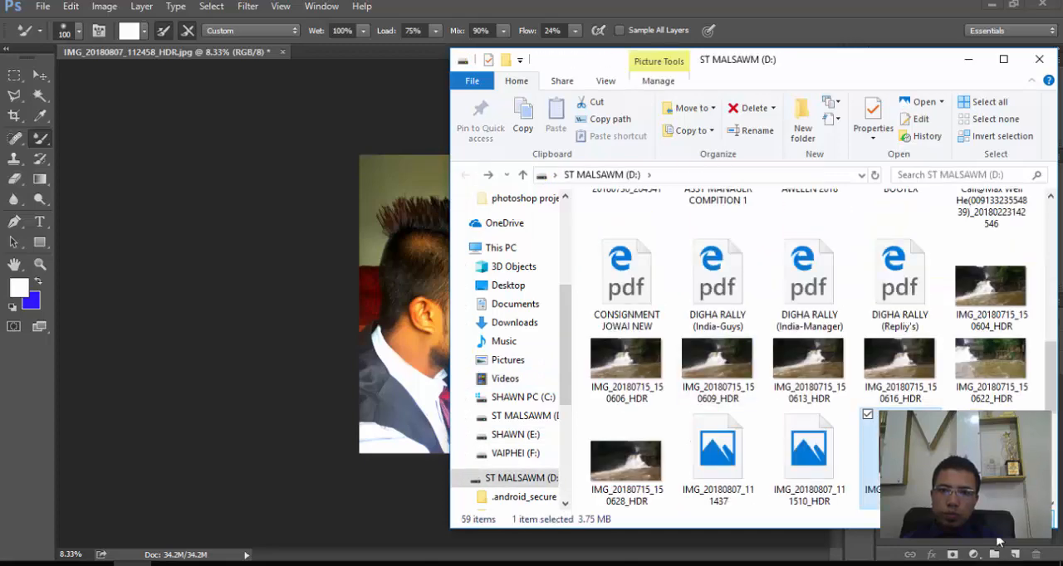
pyautogui.moveTo(900, 455); pyautogui.dragTo(316, 367)
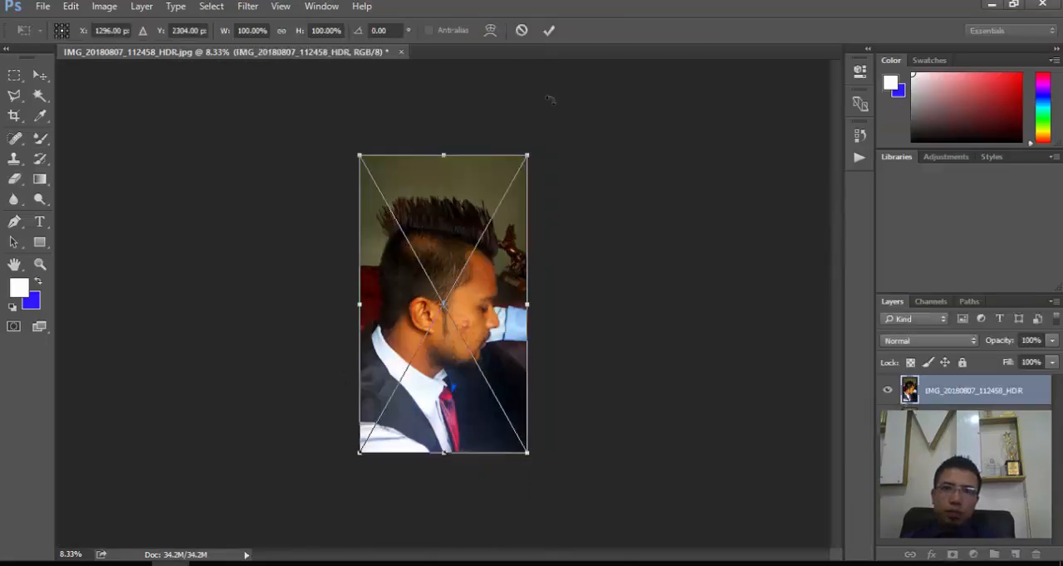
pyautogui.click(549, 30)
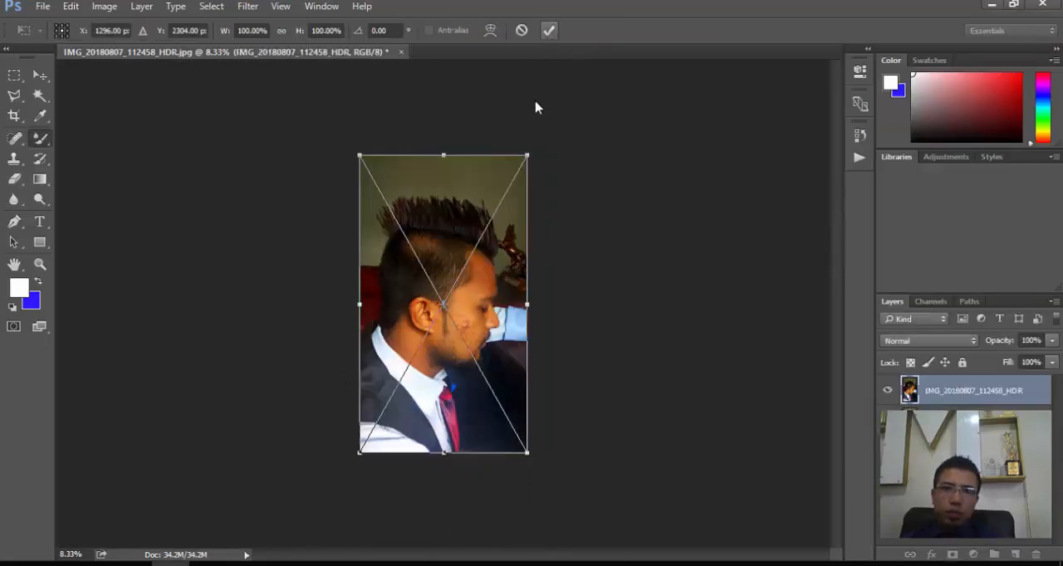
# - Extend the canvas to double width on the left with the Crop tool and move the original photo into the empty half
pyautogui.click(11, 118)
pyautogui.moveTo(359, 306); pyautogui.dragTo(275, 320)
pyautogui.click(717, 31)
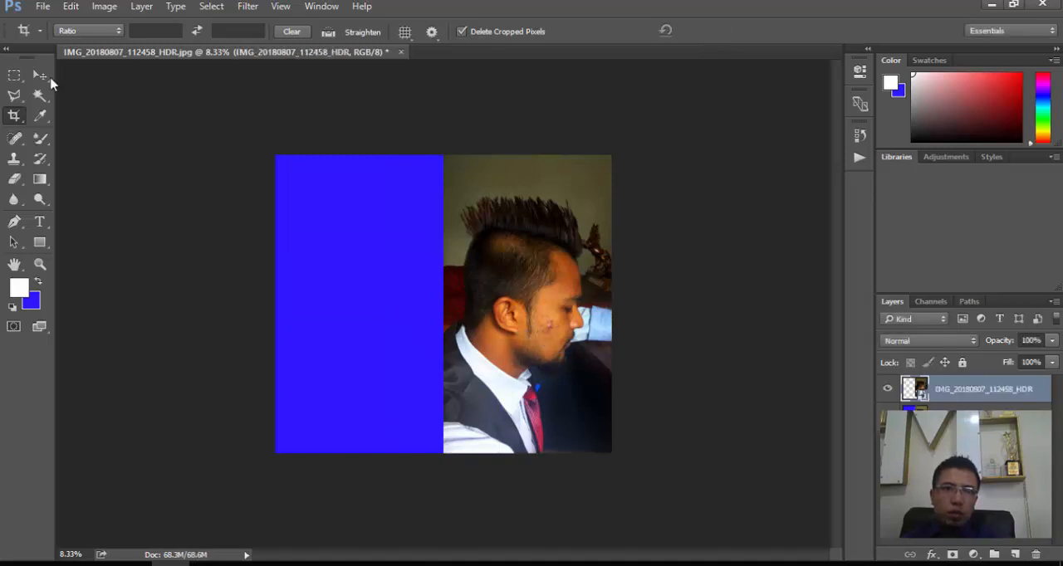
pyautogui.click(40, 76)
pyautogui.moveTo(539, 282); pyautogui.dragTo(368, 280)
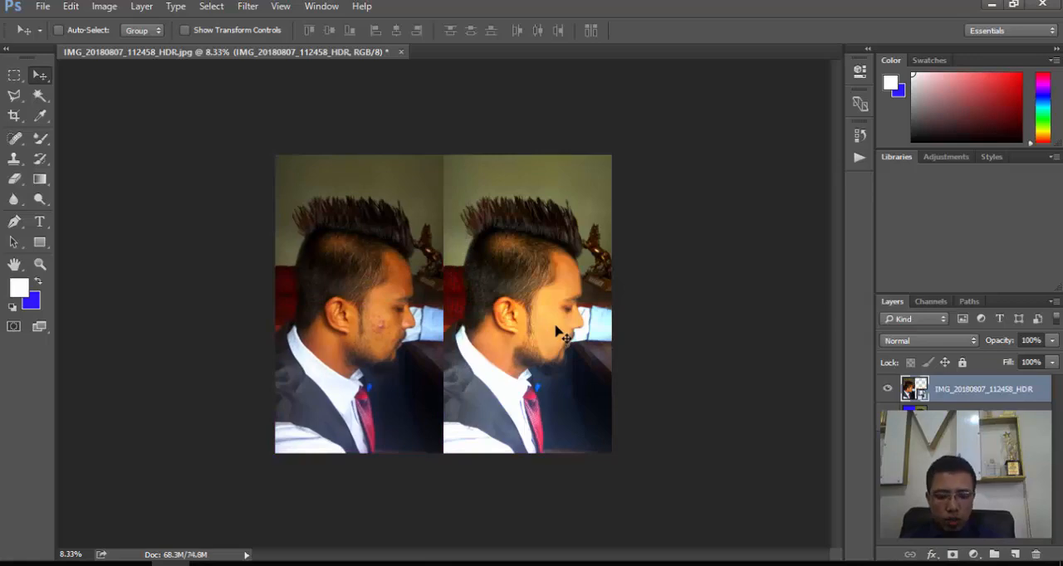
# - Compare the skin in the original and retouched portraits side by side, close up at 25% and in full at 8.33%
pyautogui.hotkey('ctrl', '+')
pyautogui.hotkey('ctrl', '+')
pyautogui.hotkey('ctrl', '+')
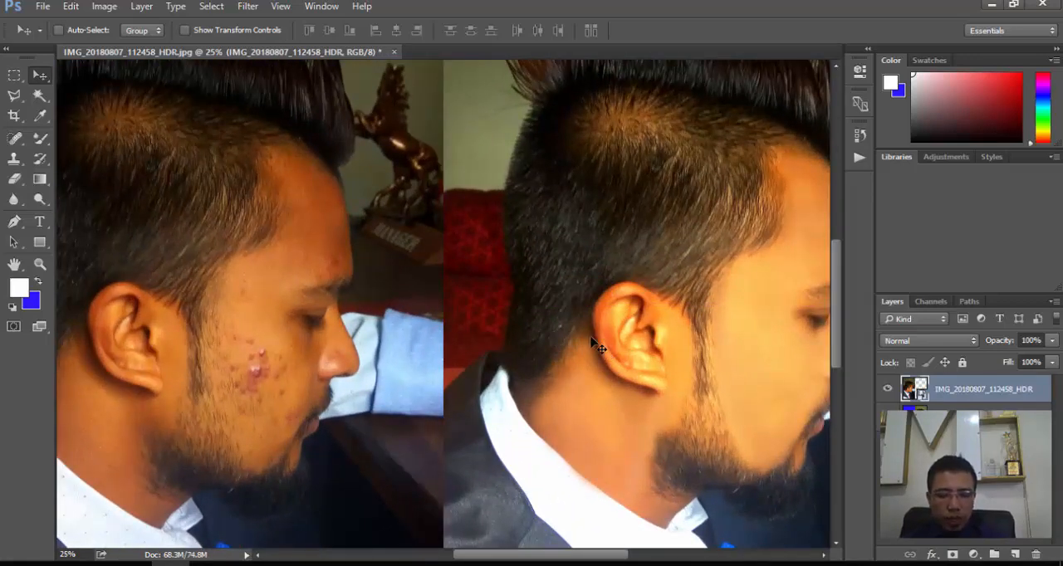
pyautogui.hotkey('ctrl', '-')
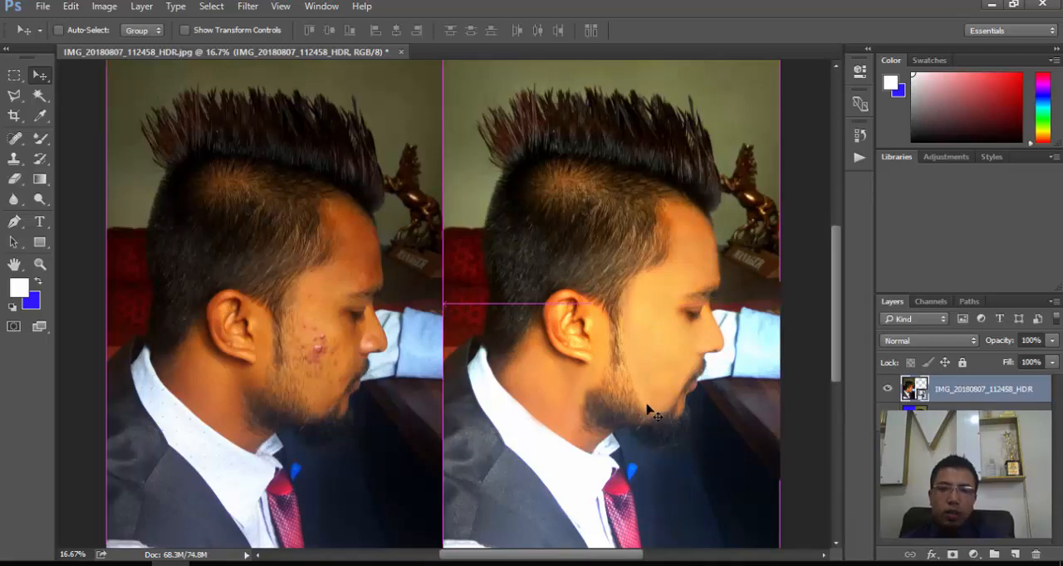
pyautogui.hotkey('ctrl', '-')
pyautogui.hotkey('ctrl', '-')
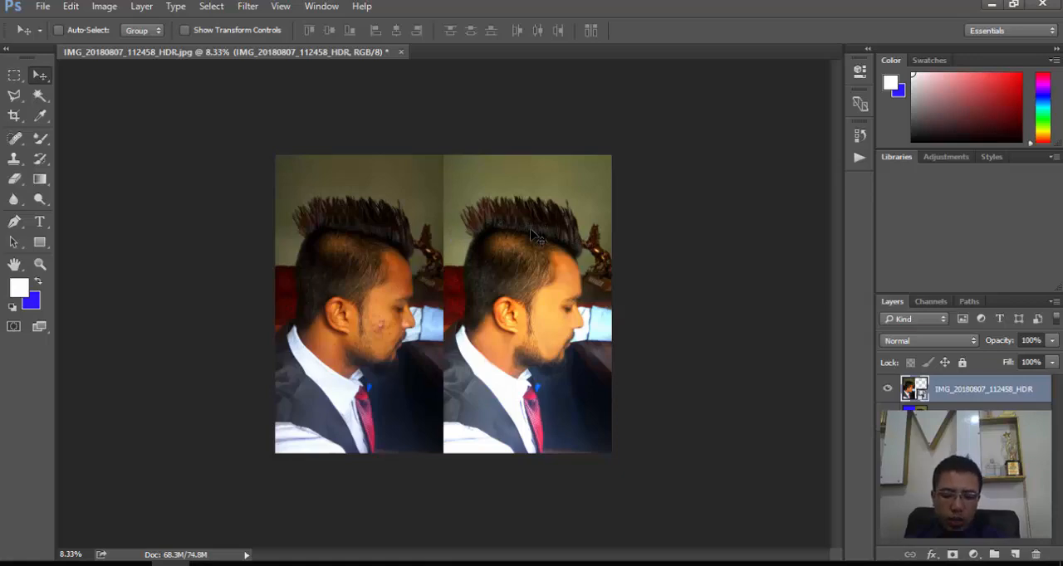
# - Select the Background layer and sample the plain wall above the retouched portrait's hair with the size 100 Clone Stamp
pyautogui.scroll(3, 536, 236)
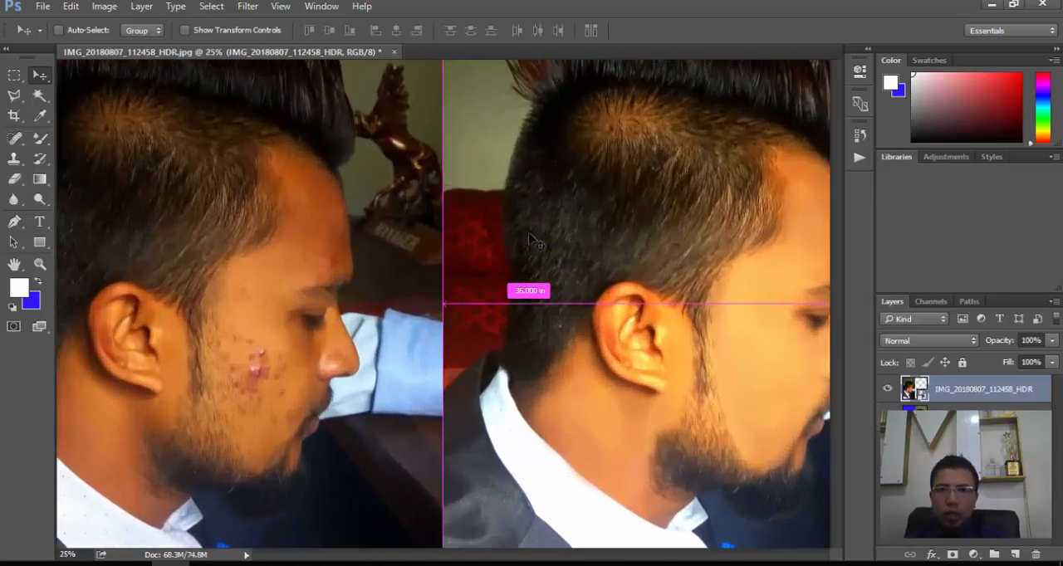
pyautogui.moveTo(654, 197); pyautogui.dragTo(514, 397)
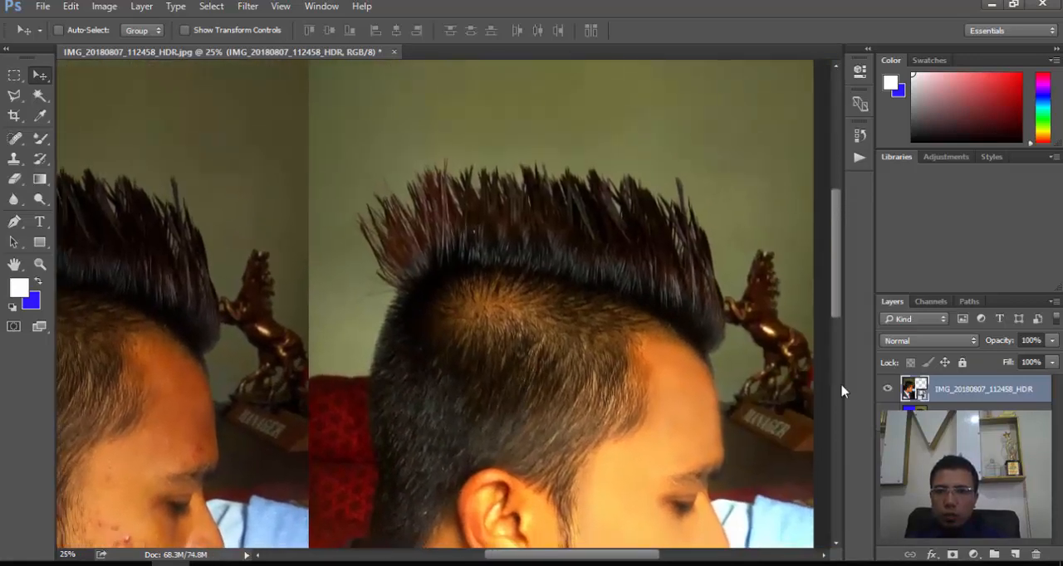
pyautogui.click(971, 419)
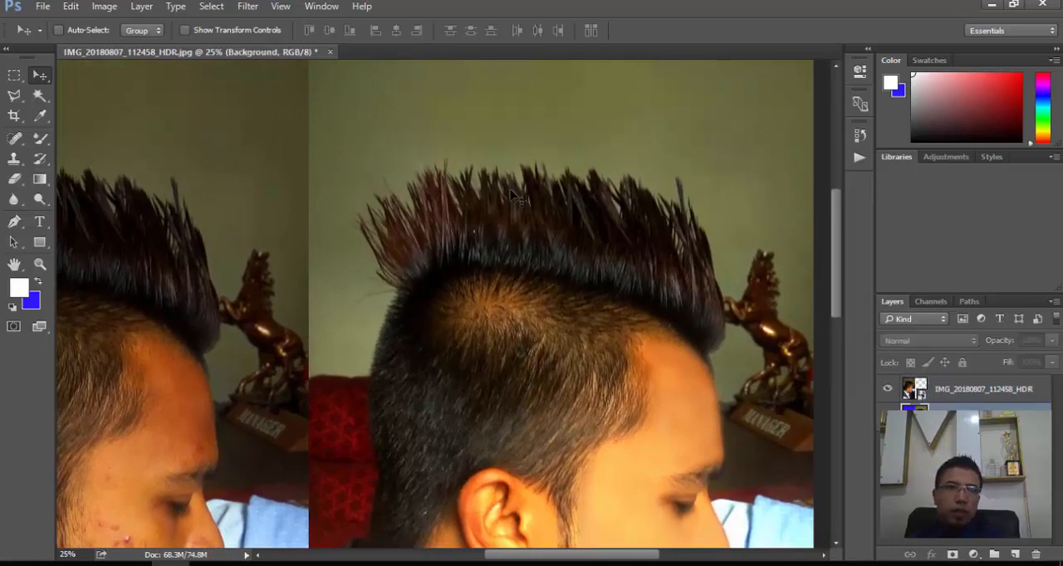
pyautogui.click(16, 163)
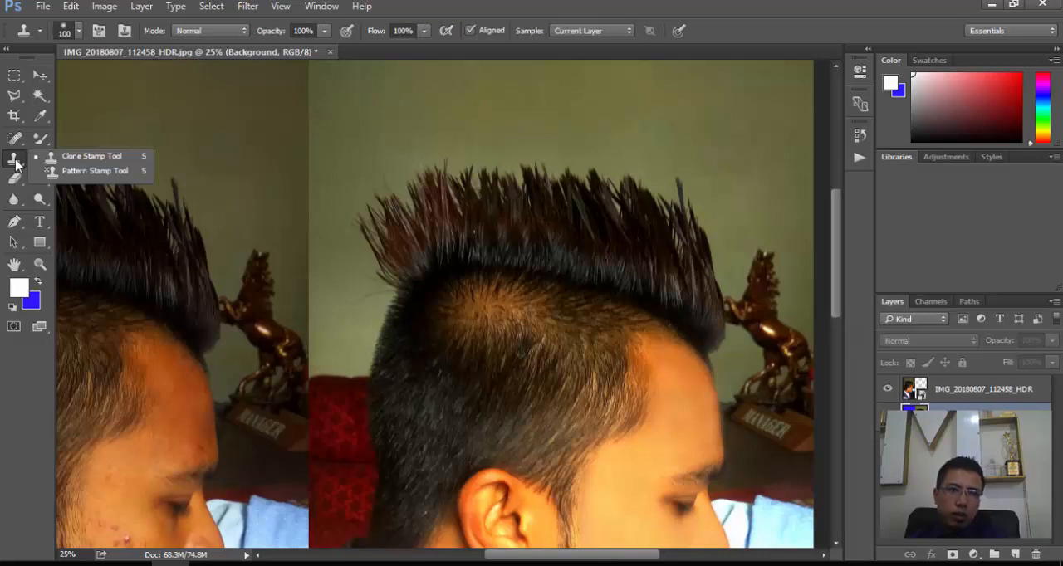
pyautogui.click(16, 165)
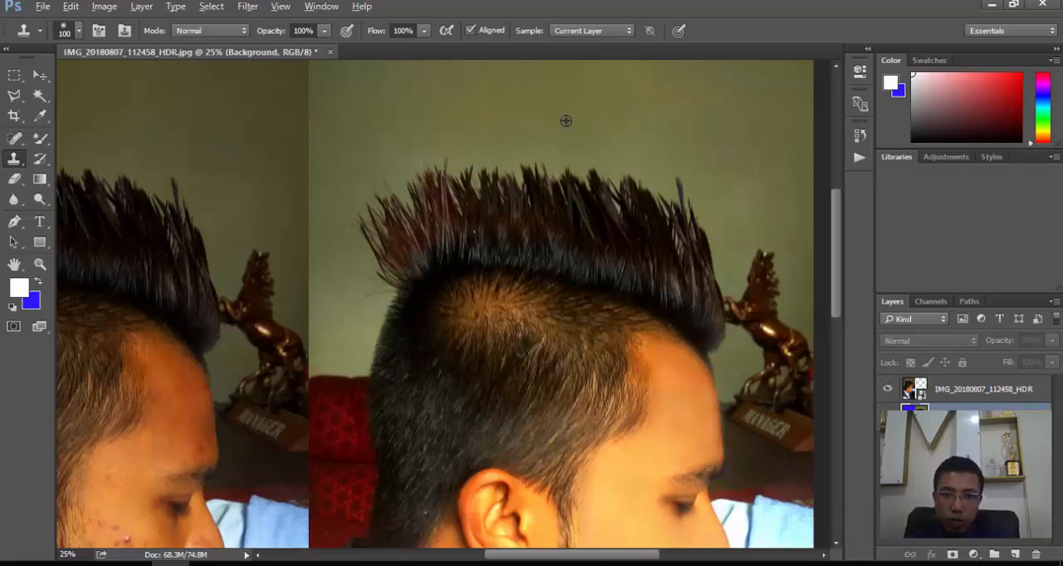
pyautogui.press('alt')
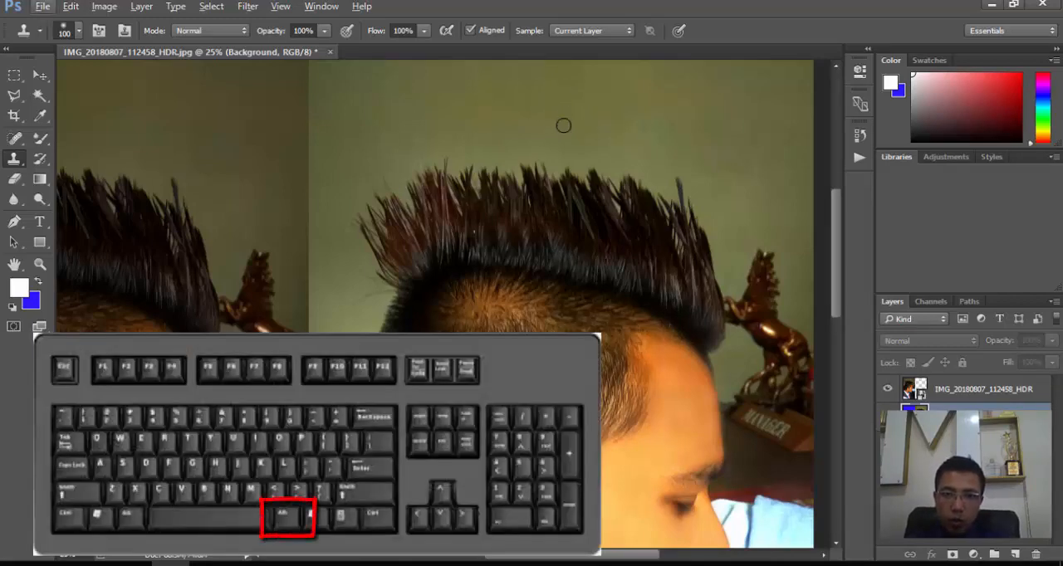
pyautogui.press('alt')
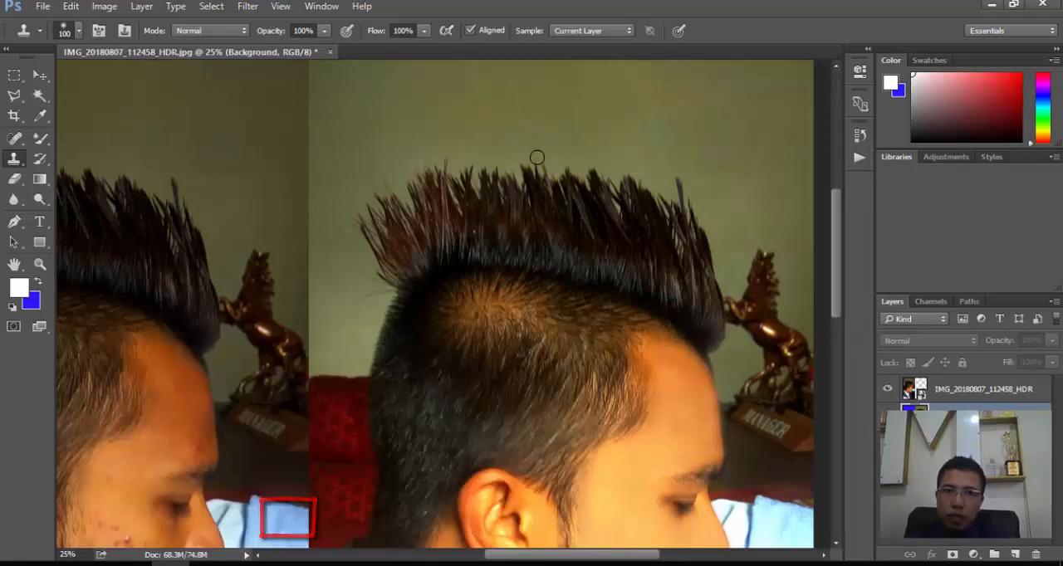
# - Clone the wall over the spiky hair tips along the crown and front to give the hair a smooth, rounded outline
pyautogui.moveTo(511, 167)
pyautogui.mouseDown()
pyautogui.moveTo(564, 178)
pyautogui.moveTo(477, 172)
pyautogui.moveTo(584, 176)
pyautogui.moveTo(441, 172)
pyautogui.moveTo(470, 163)
pyautogui.moveTo(406, 179)
pyautogui.moveTo(365, 221)
pyautogui.moveTo(396, 168)
pyautogui.moveTo(355, 225)
pyautogui.moveTo(363, 210)
pyautogui.moveTo(356, 240)
pyautogui.moveTo(427, 194)
pyautogui.moveTo(433, 177)
pyautogui.moveTo(375, 209)
pyautogui.moveTo(465, 172)
pyautogui.moveTo(485, 172)
pyautogui.moveTo(432, 180)
pyautogui.moveTo(555, 178)
pyautogui.mouseUp()
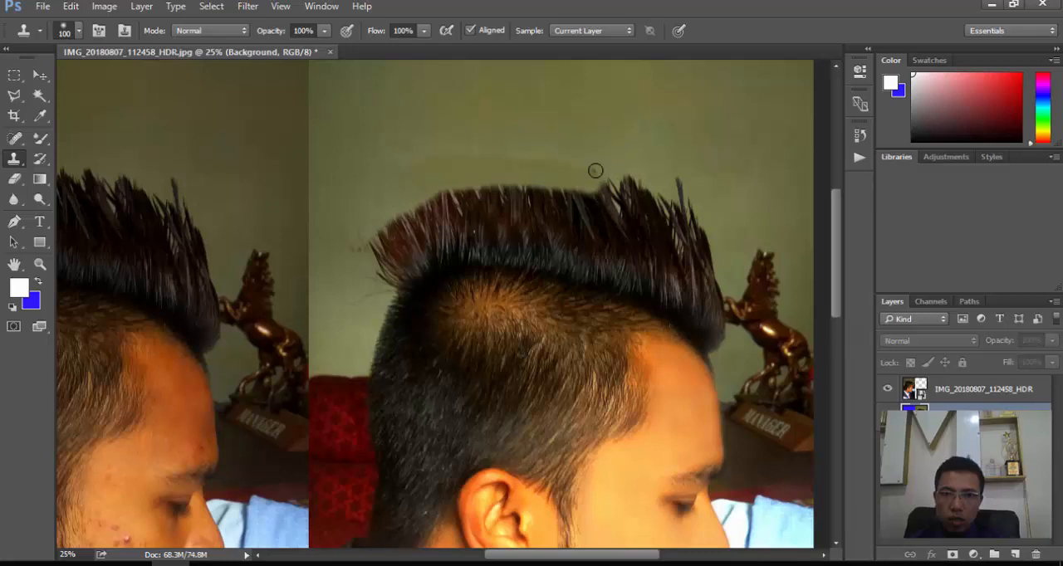
pyautogui.moveTo(599, 178); pyautogui.dragTo(558, 161)
pyautogui.keyDown('alt'); pyautogui.click(638, 165); pyautogui.keyUp('alt')
pyautogui.moveTo(635, 173)
pyautogui.mouseDown()
pyautogui.moveTo(601, 175)
pyautogui.moveTo(680, 196)
pyautogui.mouseUp()
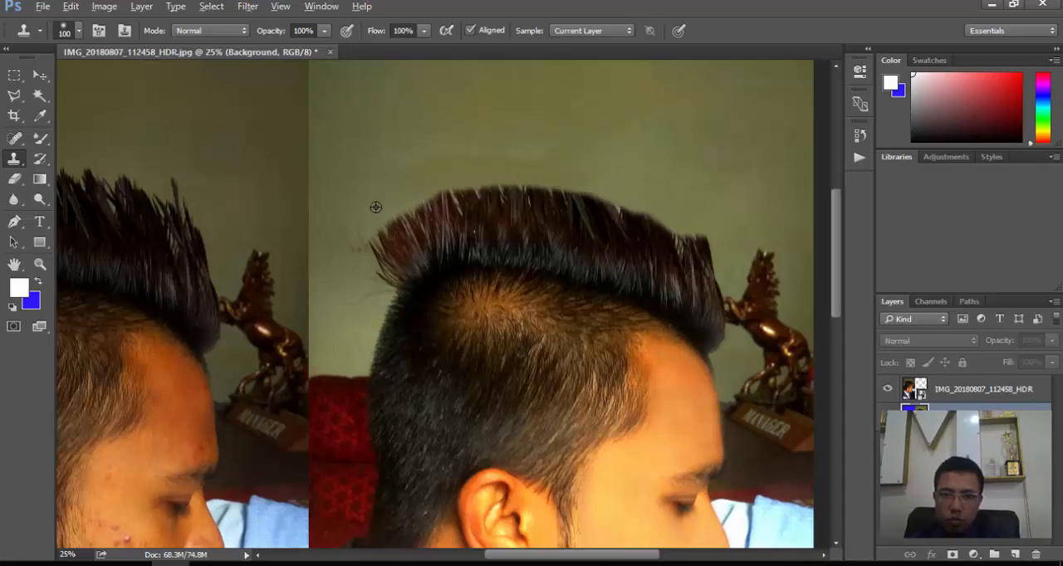
# - Clone the wall over the stray hairs at the back of the hairstyle and view both portraits at 12.5%
pyautogui.keyDown('alt'); pyautogui.click(351, 271); pyautogui.keyUp('alt')
pyautogui.moveTo(374, 281)
pyautogui.mouseDown()
pyautogui.moveTo(382, 226)
pyautogui.moveTo(379, 241)
pyautogui.moveTo(402, 212)
pyautogui.moveTo(473, 174)
pyautogui.mouseUp()
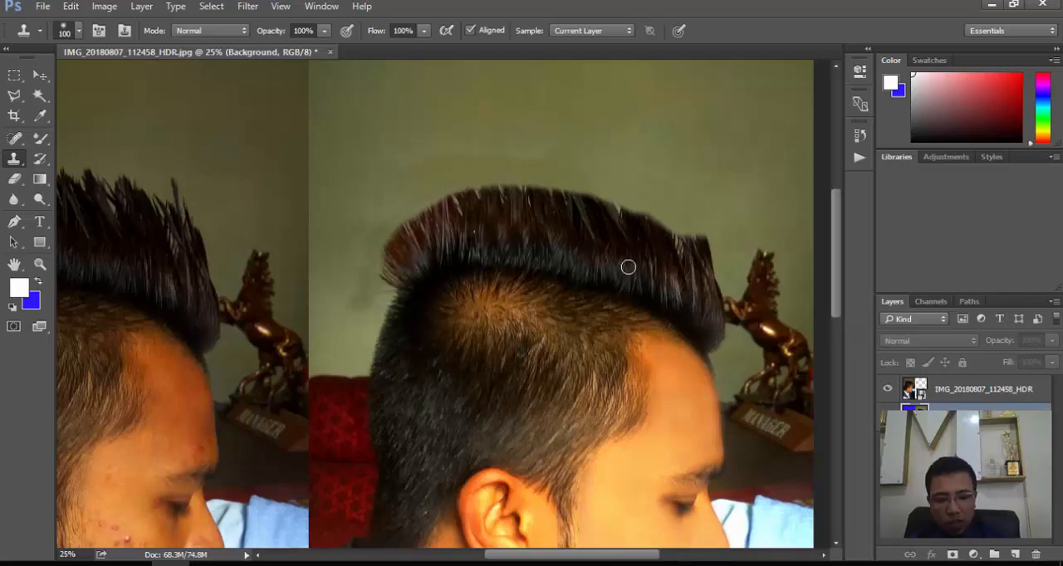
pyautogui.scroll(-1, 627, 267)
pyautogui.scroll(-1, 627, 267)
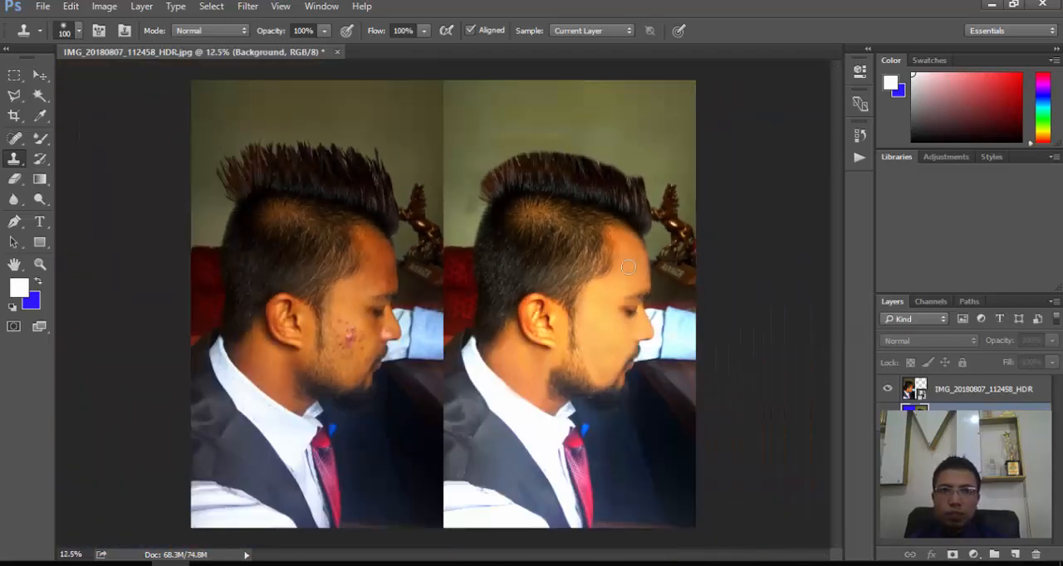